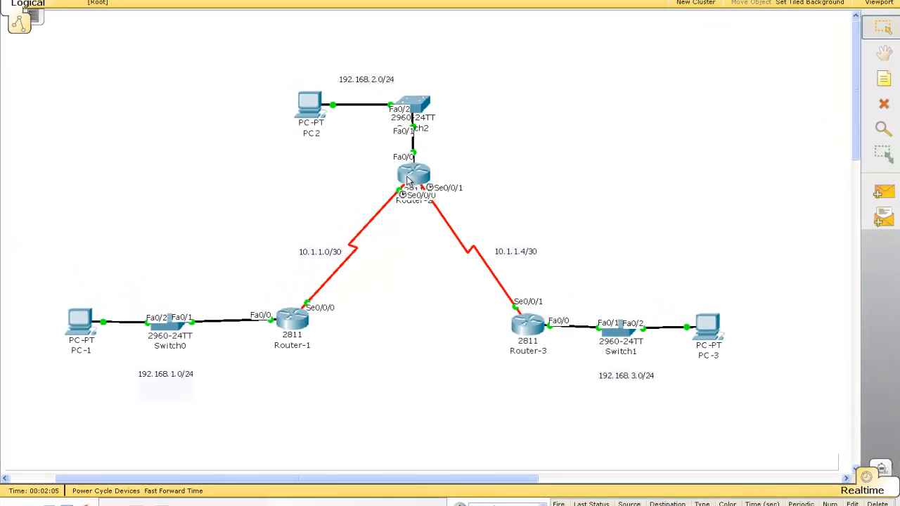
- Open the command-line interface of Router-2 and enlarge its window
left_click(408, 181)
left_click(130, 22)
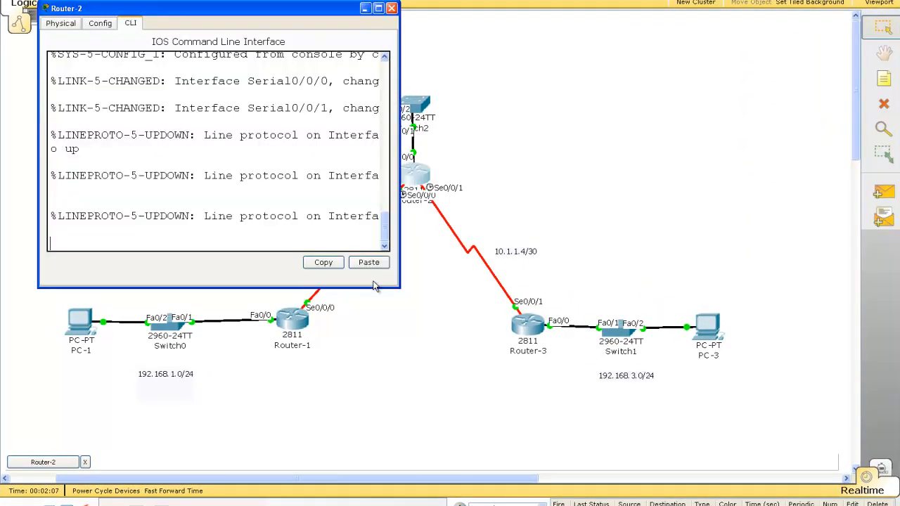
left_click_drag(399, 288, 638, 360)
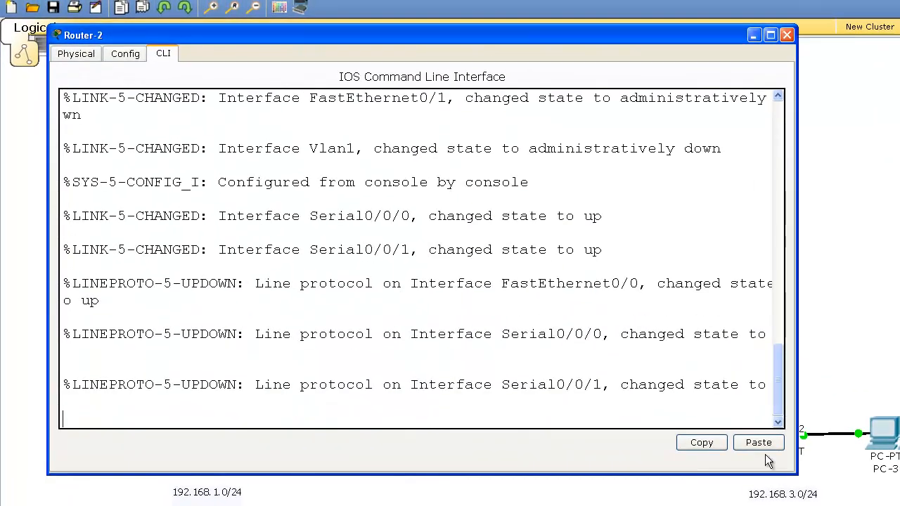
- Enter privileged mode on R2 with enable and enter global configuration mode with config t
key("Return")
key("Return")
type("con")
key("BackSpace")
key("BackSpace")
key("BackSpace")
type("enab")
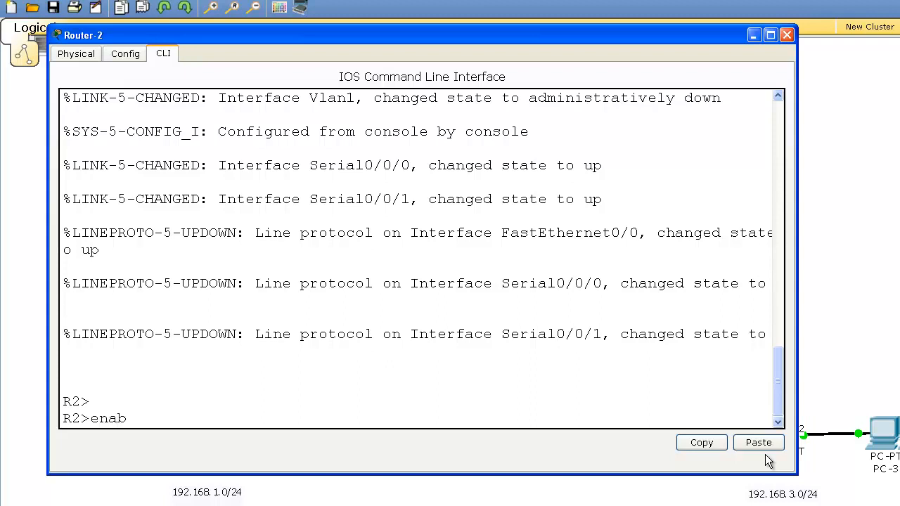
type("le")
key("Return")
type("config t")
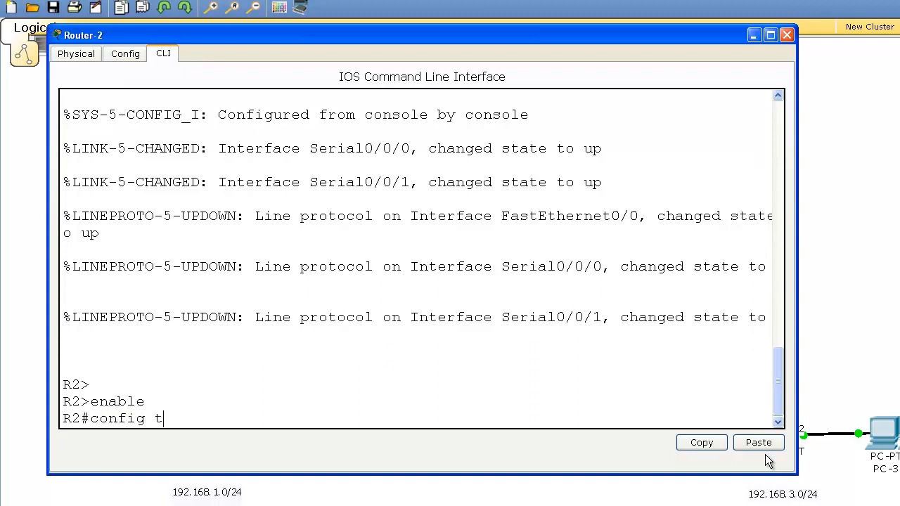
key("Return")
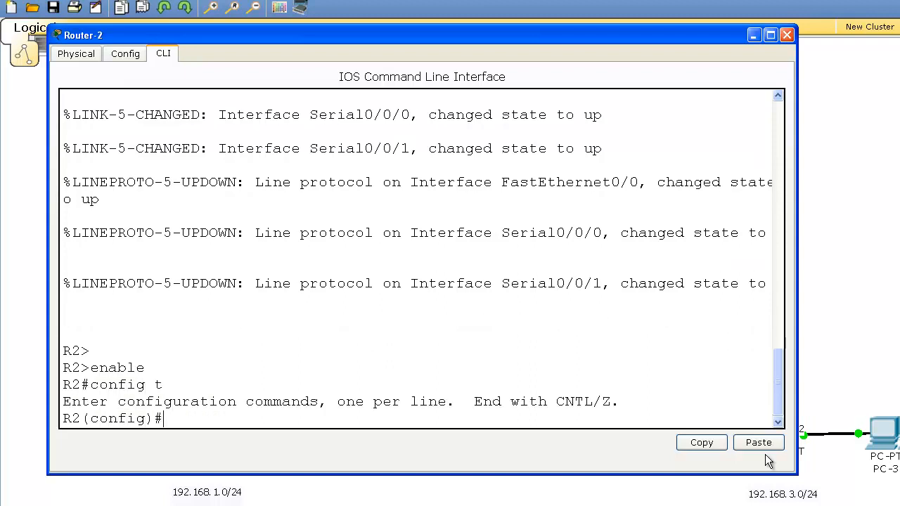
- Create interface loopback 0 on R2 with IP address 172.16.60.1 and mask 255.255.252.0, and exit configuration mode
type("int loopback 0")
key("Return")
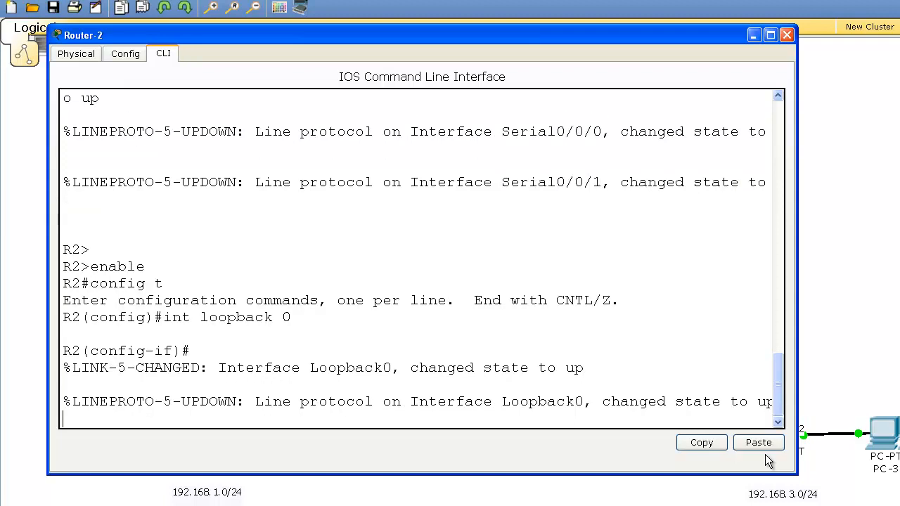
type("ip add")
type("172.16.60.1")
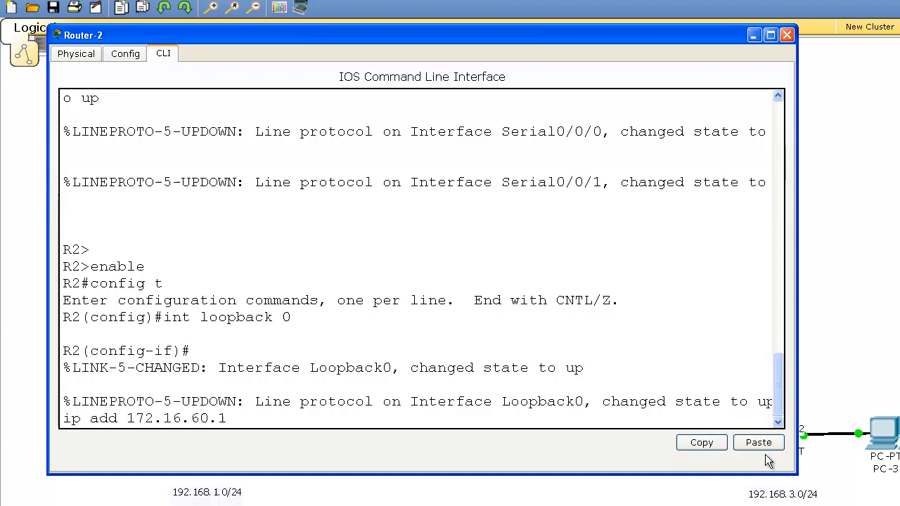
type(" 255.255.2")
type("55")
key("BackSpace")
key("BackSpace")
key("BackSpace")
type("52.0")
key("Return")
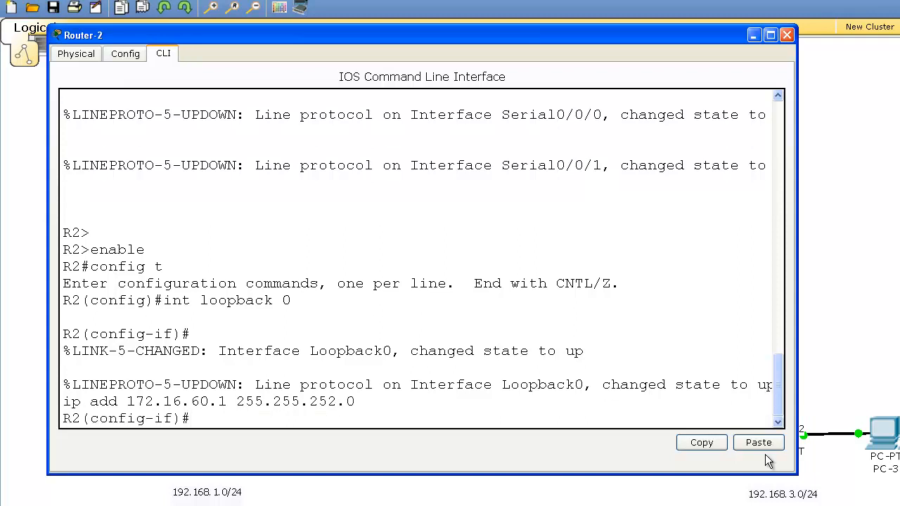
key("ctrl+z")
key("Return")
- Display R2's interface summary with show ip int br
type("show ip int ")
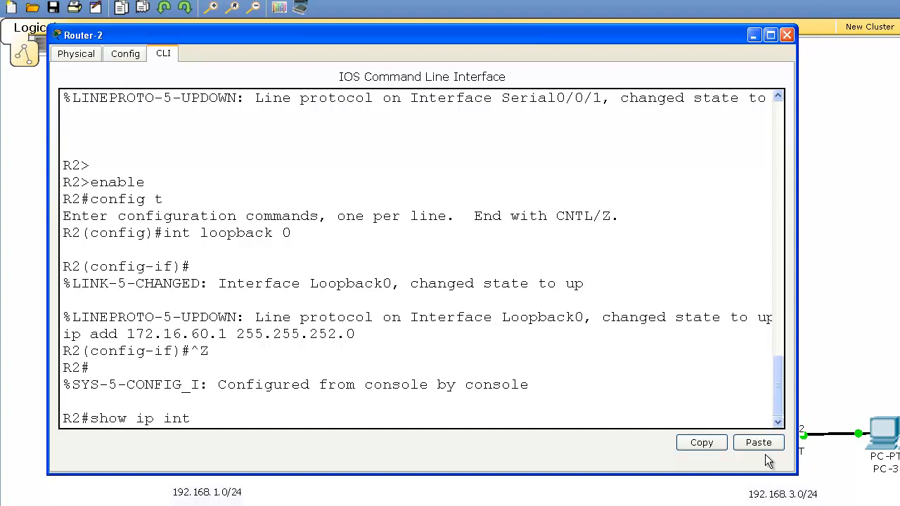
type("br")
key("Return")
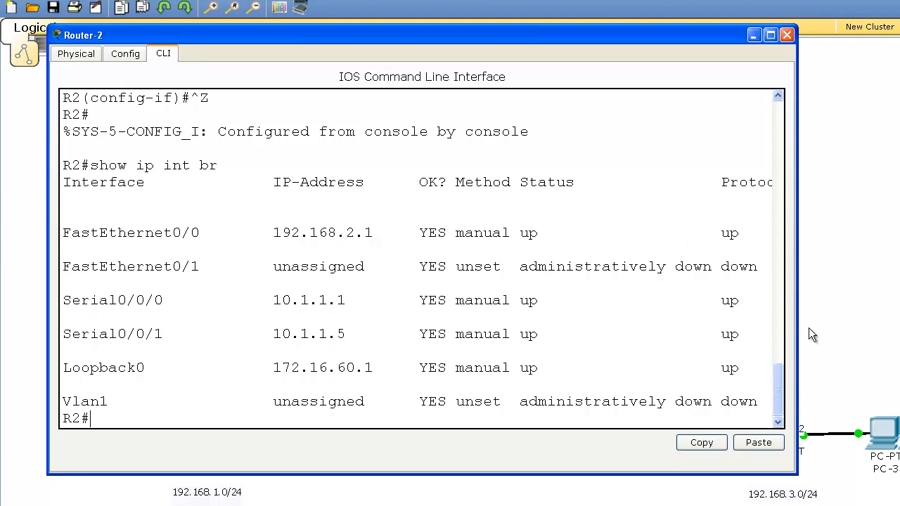
- Review the loopback 0 commands and the interface summary in R2's console, and close the Router-2 window
left_click_drag(779, 387, 782, 347)
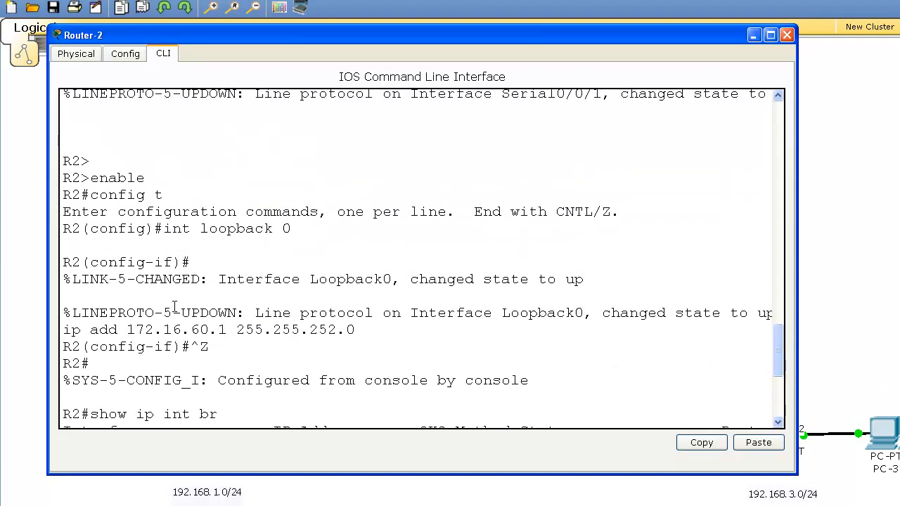
left_click_drag(163, 229, 307, 230)
left_click_drag(62, 330, 402, 345)
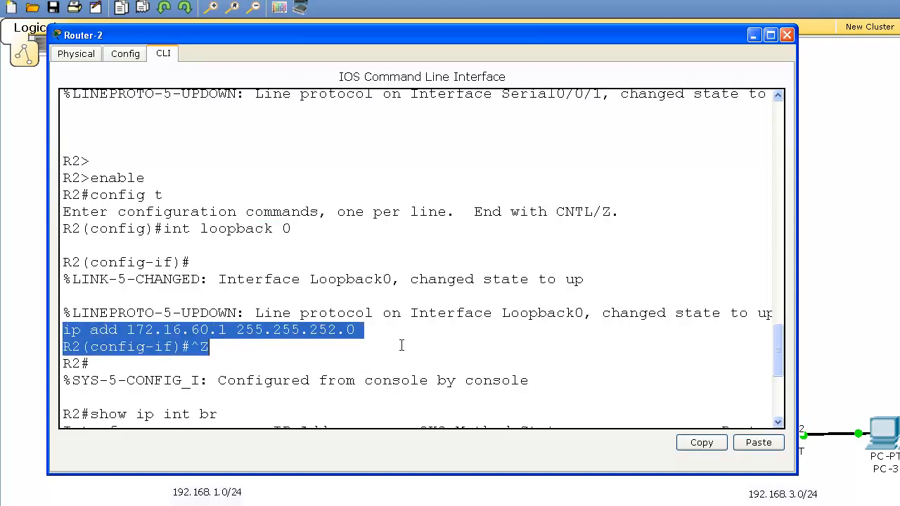
left_click(390, 337)
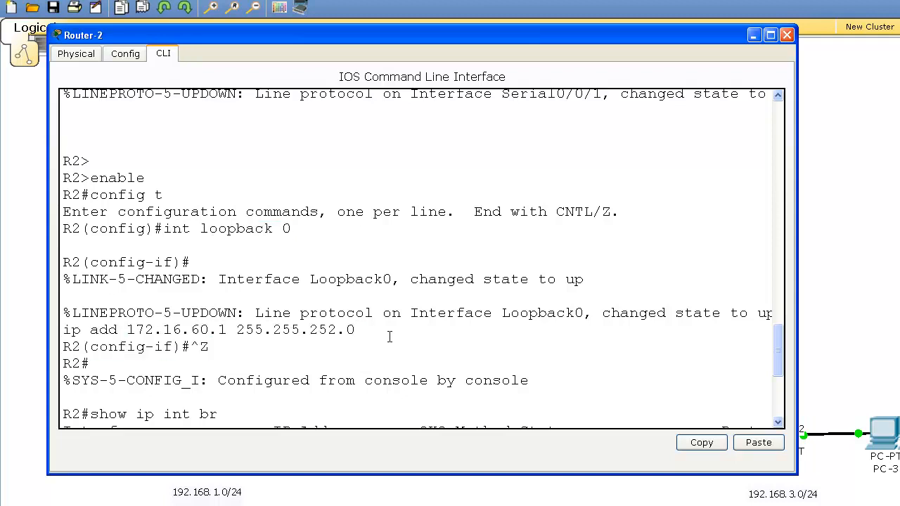
left_click_drag(776, 342, 786, 392)
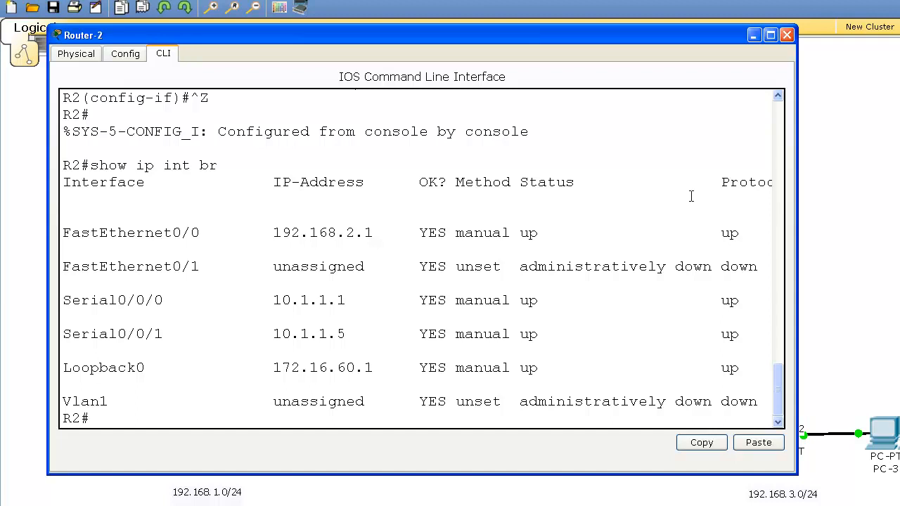
left_click(788, 35)
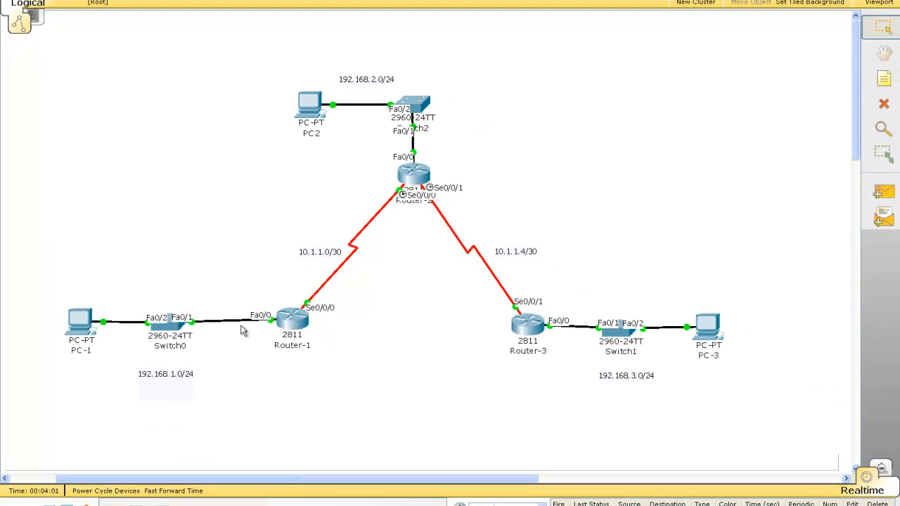
- Open the command-line interface of Router-1, enlarge its window and move it clear of the router
mouse_move(281, 325)
left_click(298, 324)
left_click(169, 72)
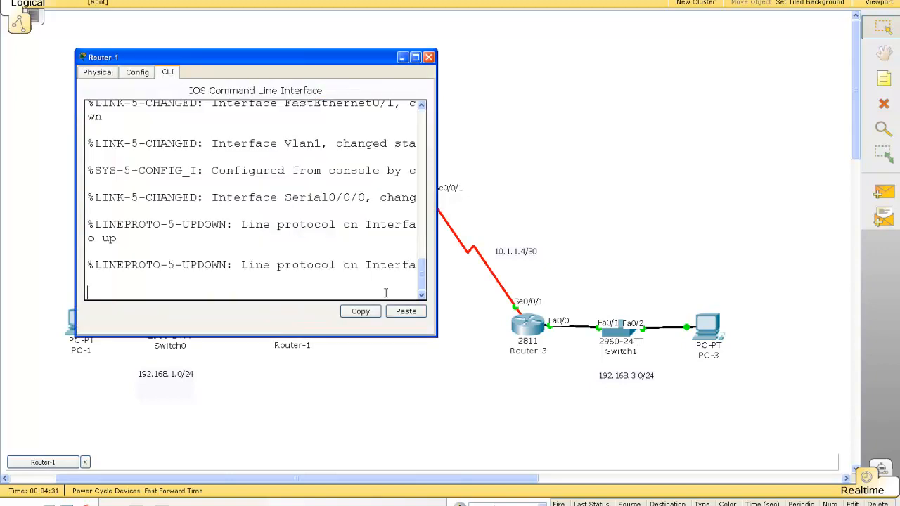
left_click_drag(437, 336, 541, 415)
left_click(300, 323)
left_click_drag(437, 336, 611, 413)
left_click_drag(327, 57, 510, 0)
- Enter global configuration mode on R1 and start the EIGRP routing process with autonomous system number 1
key("Return")
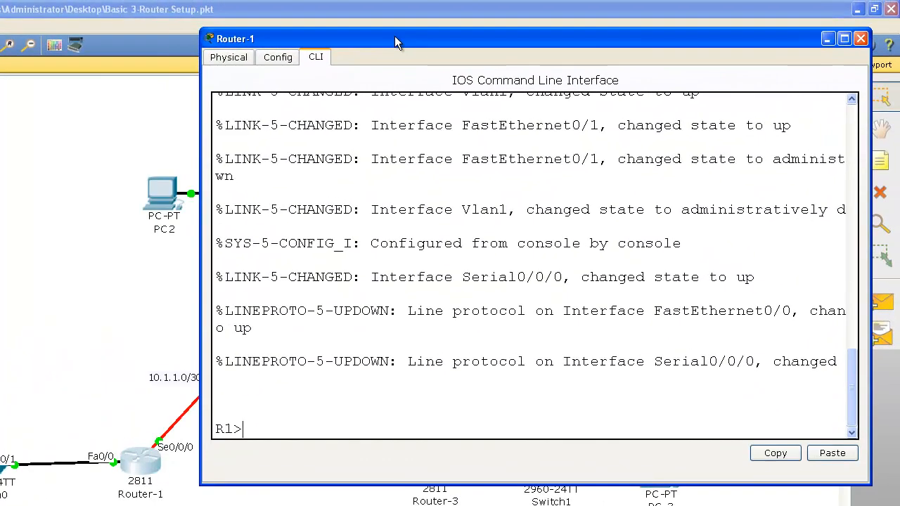
type("enable")
key("Return")
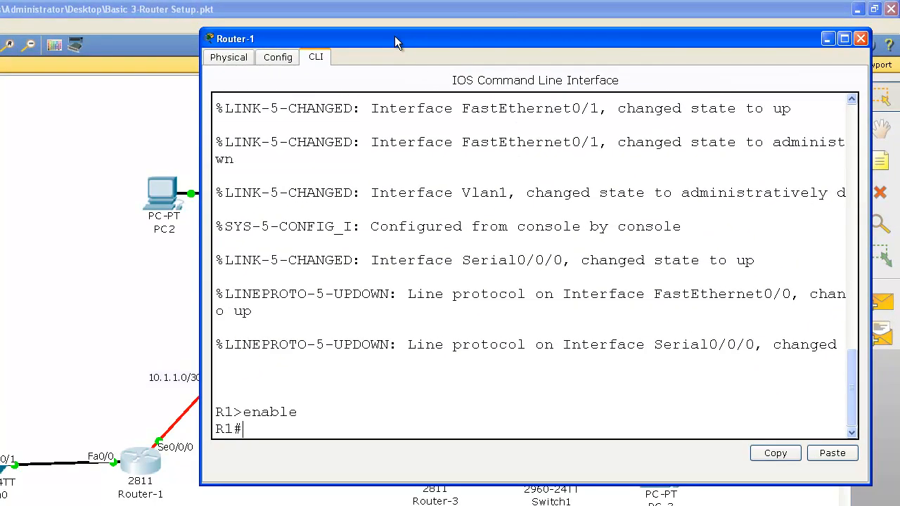
type("config t")
key("Return")
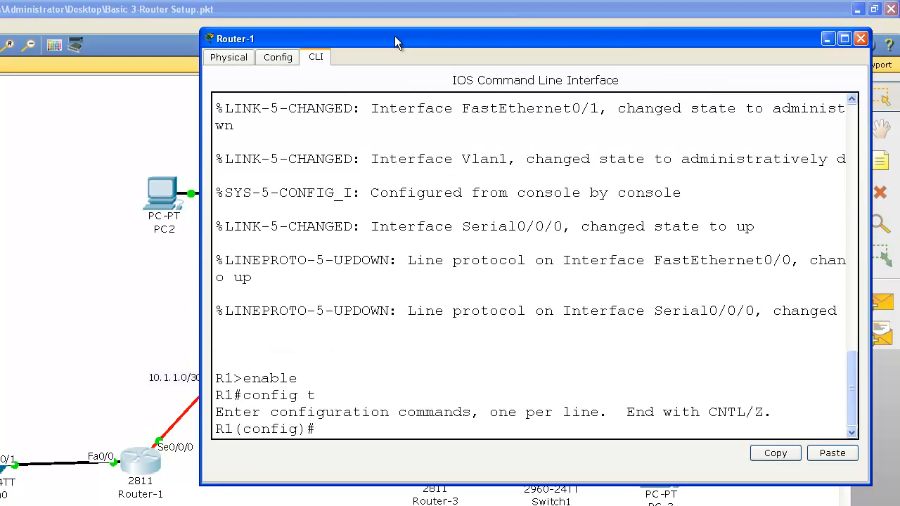
type("router eigrp 1")
key("Return")
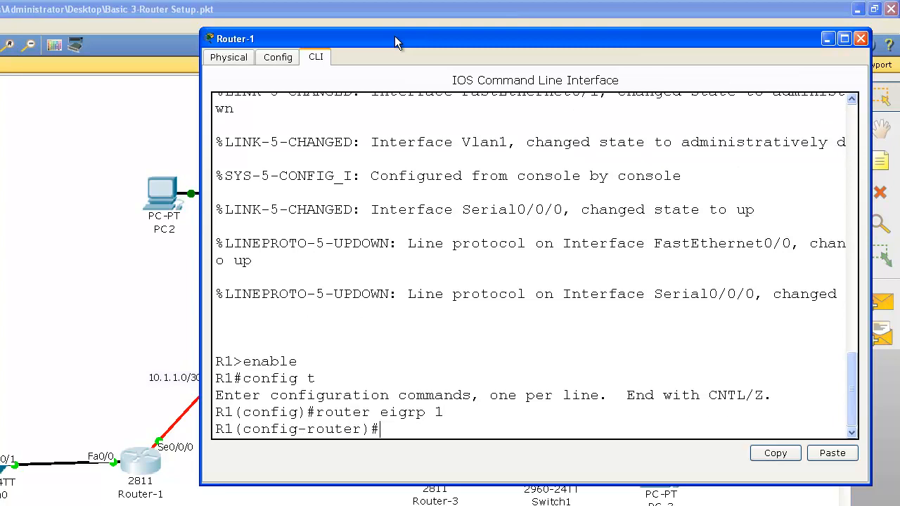
- Advertise networks 192.168.1.0 with wildcard 0.0.0.255 and 10.1.1.0 with wildcard 0.0.0.3 in R1's EIGRP process
type("network 192.168.1.0")
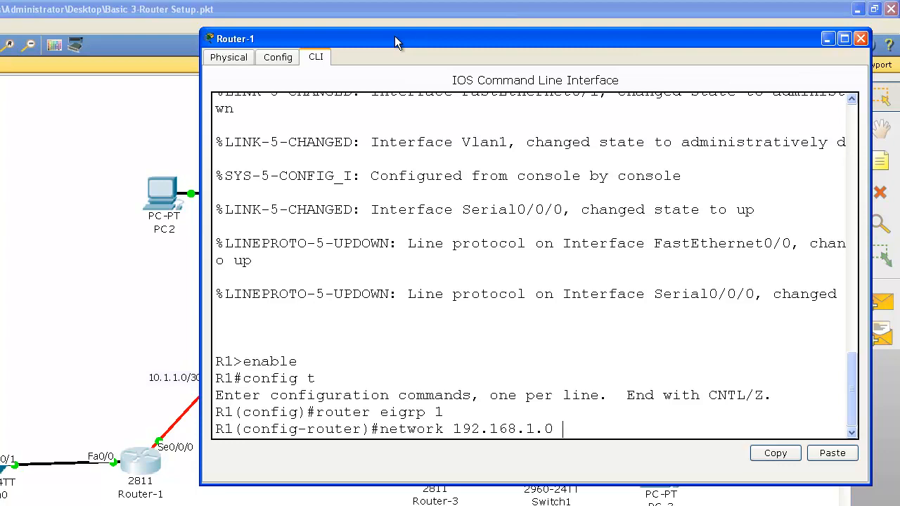
type("0.0.0.255")
key("Return")
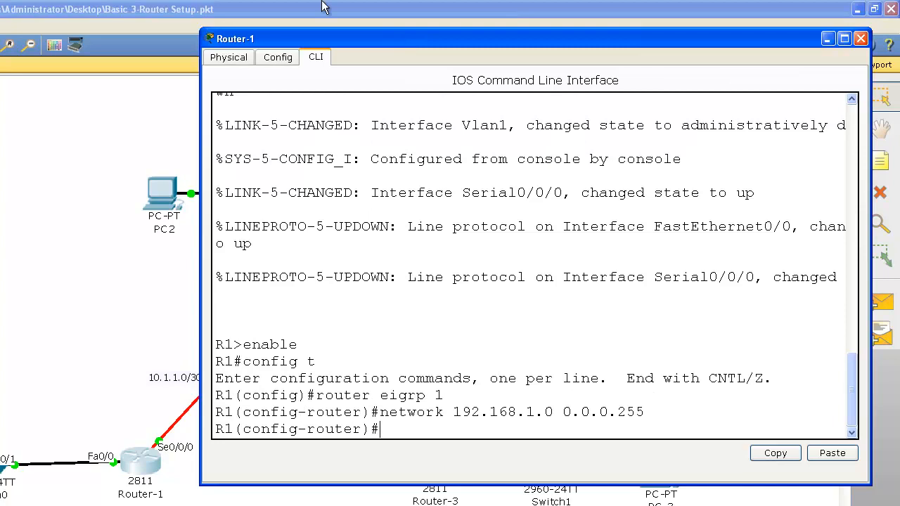
type("network 10.1.1.0")
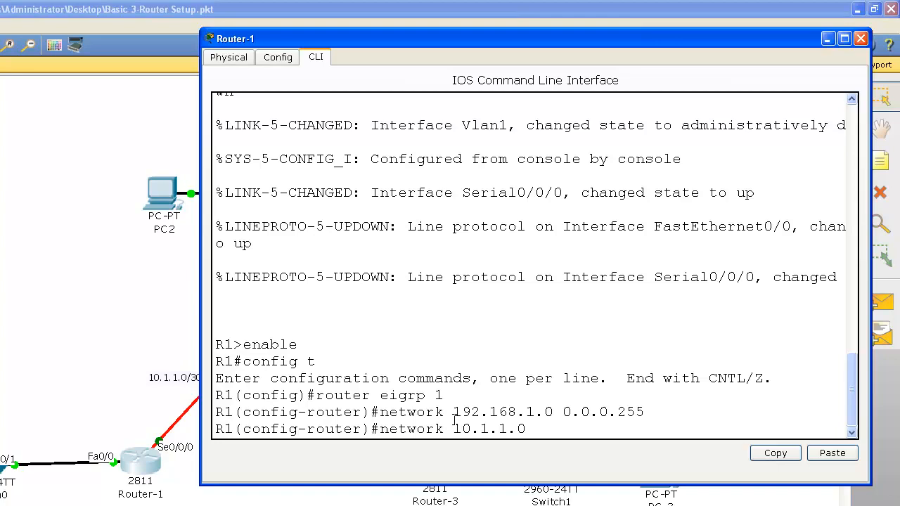
type("0.0.0.3")
key("Return")
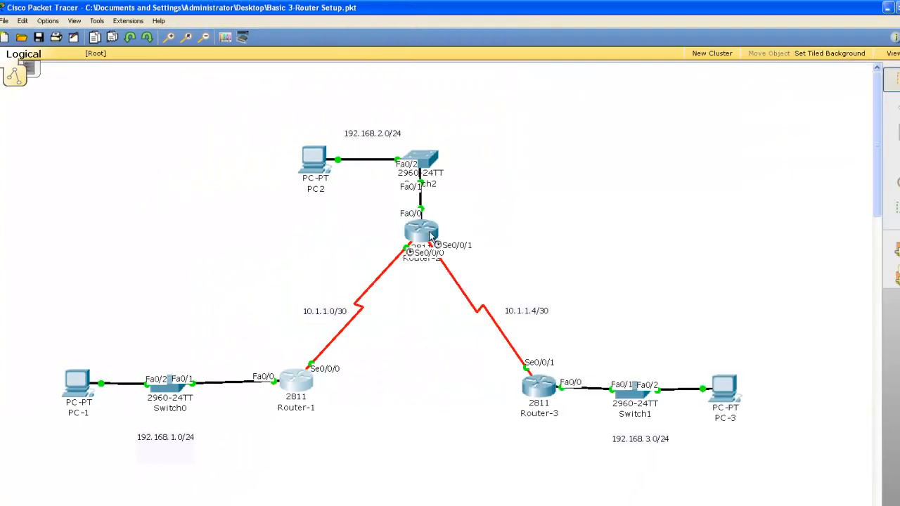
- Reopen Router-2's console, enter global configuration mode and start the EIGRP process with autonomous system number 1
left_click(431, 235)
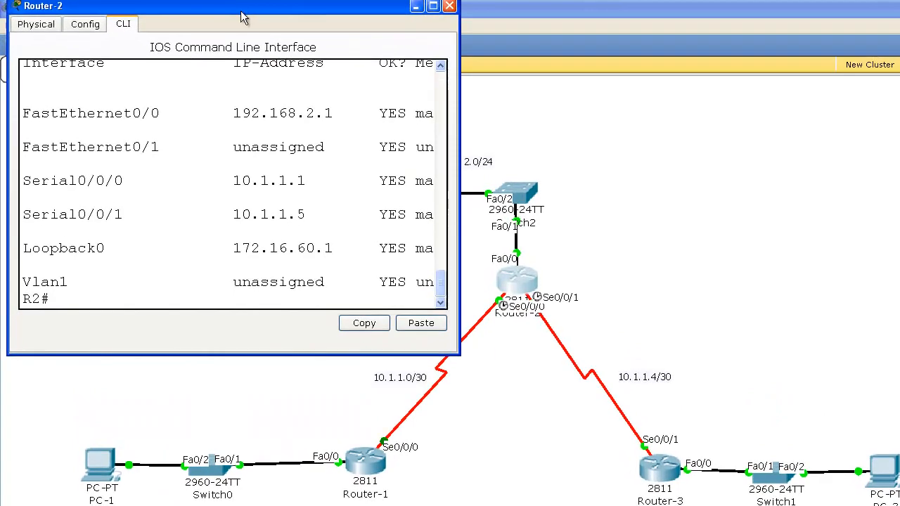
type("enable")
key("Return")
type("config t")
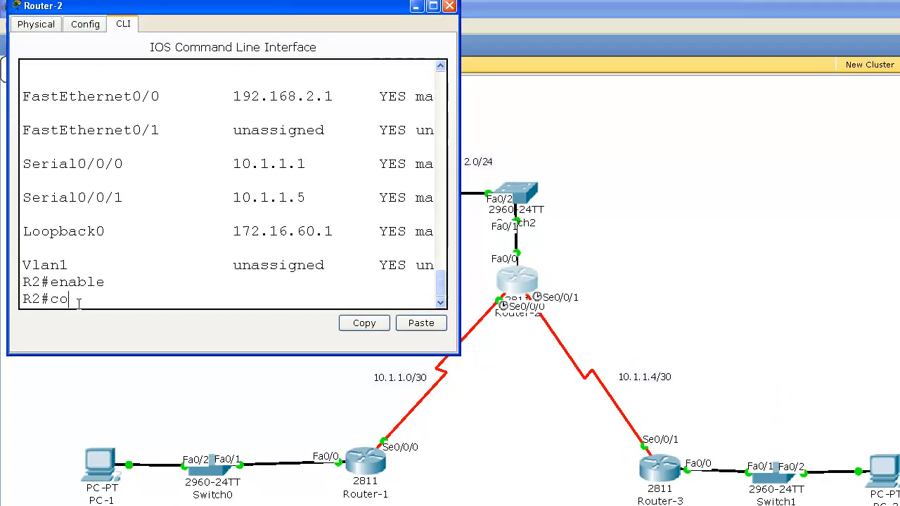
key("Return")
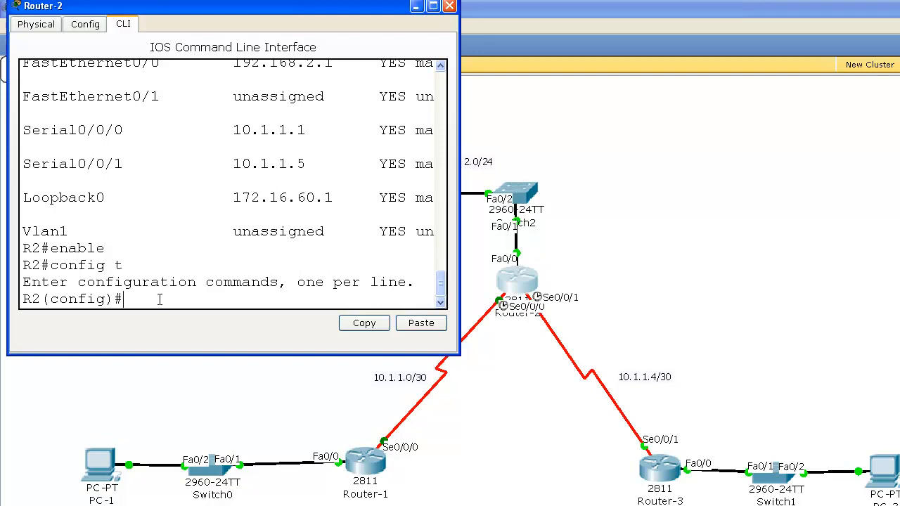
type("router eigrp 1")
key("Return")
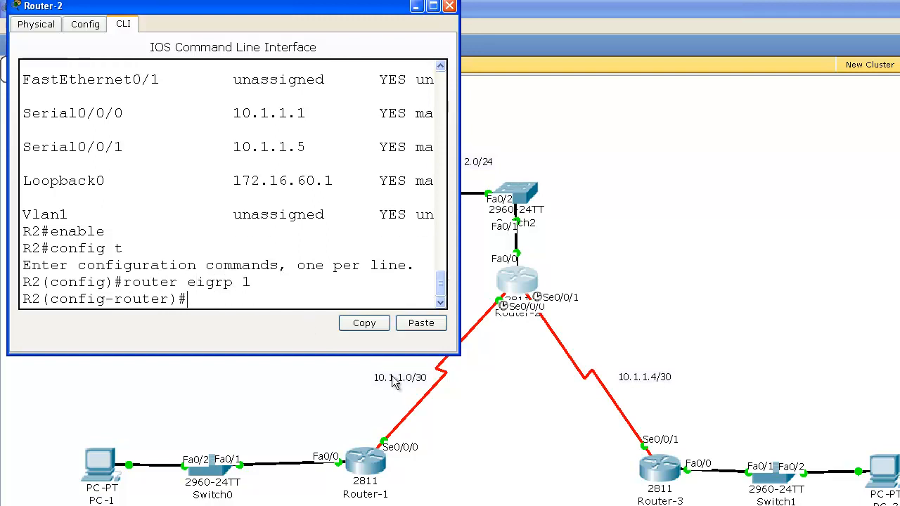
- Try to advertise network 10.0.0.0 with wildcard 0.255.255.255.0 in R2's EIGRP process
type("network 10.0")
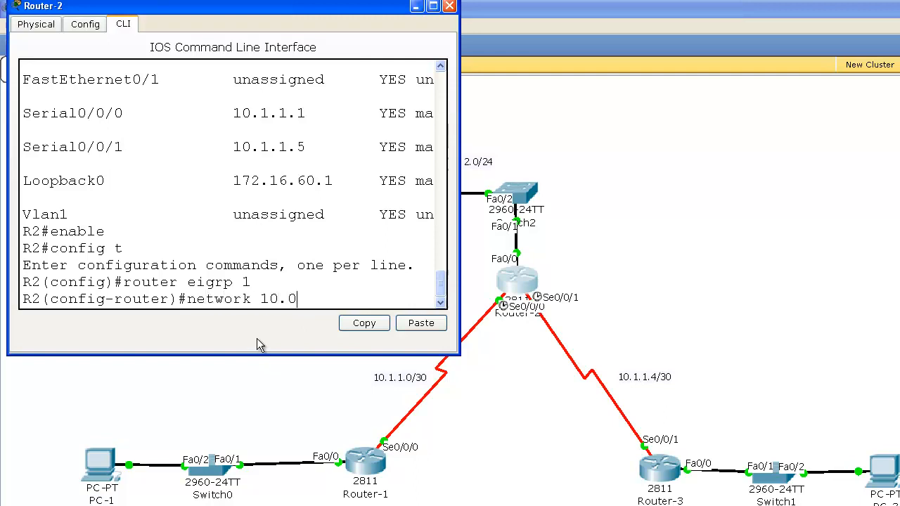
type(".0.0")
type(" 0.255.255.255.")
type("0")
left_click_drag(462, 357, 532, 360)
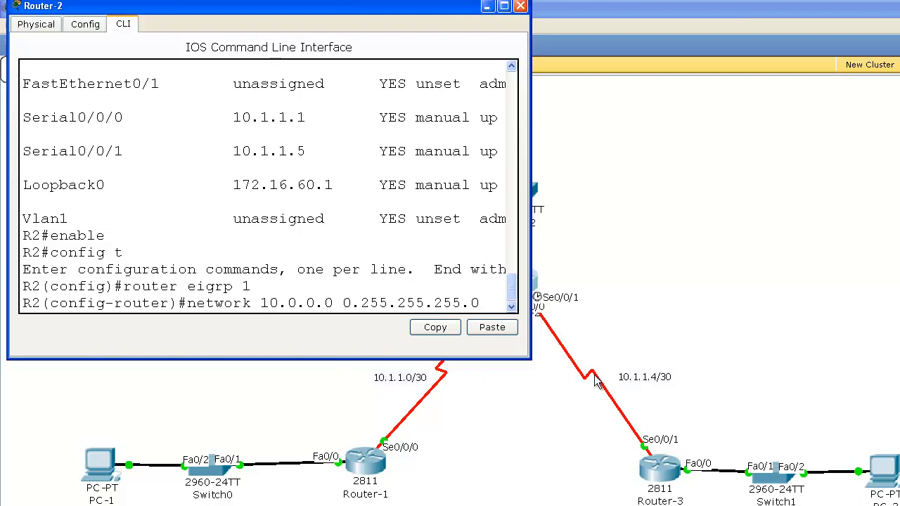
key("Return")
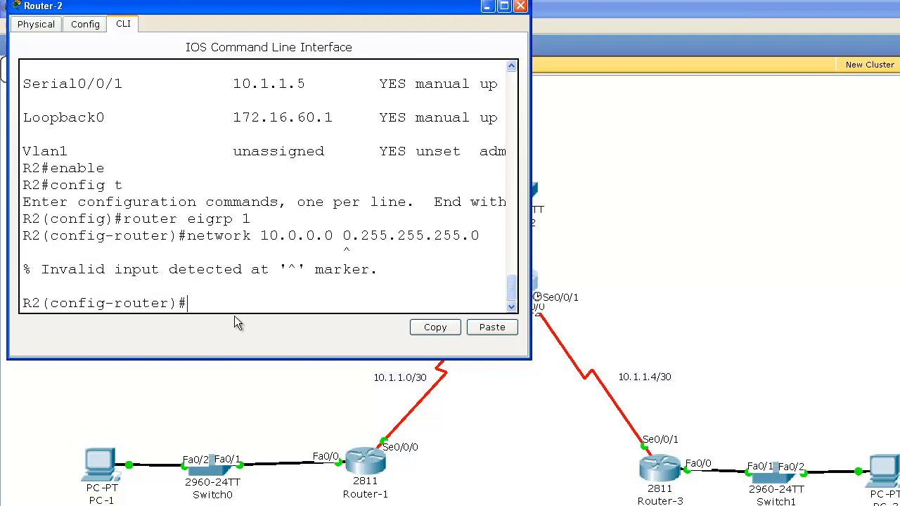
- Recall the network 10.0.0.0 command on R2, correct its wildcard mask to 0.255.255.255 and run it
key("Up")
key("Left")
key("Left")
key("Left")
key("Left")
key("Left")
key("Left")
key("Left")
key("Left")
key("Left")
key("Left")
key("Left")
key("Left")
key("Left")
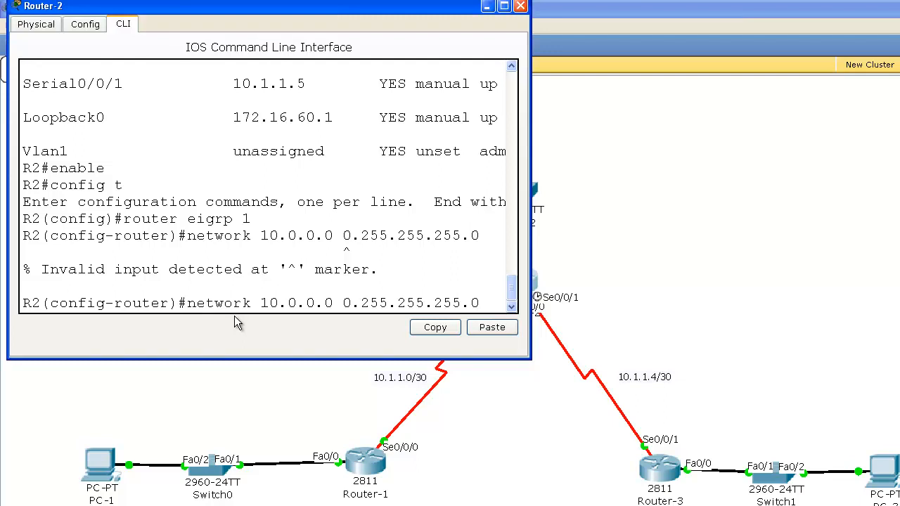
key("Right")
key("Right")
key("Right")
key("Right")
key("Right")
key("Right")
key("Right")
key("Right")
key("Right")
key("Right")
key("Right")
key("Right")
key("Right")
key("BackSpace")
key("BackSpace")
key("Return")
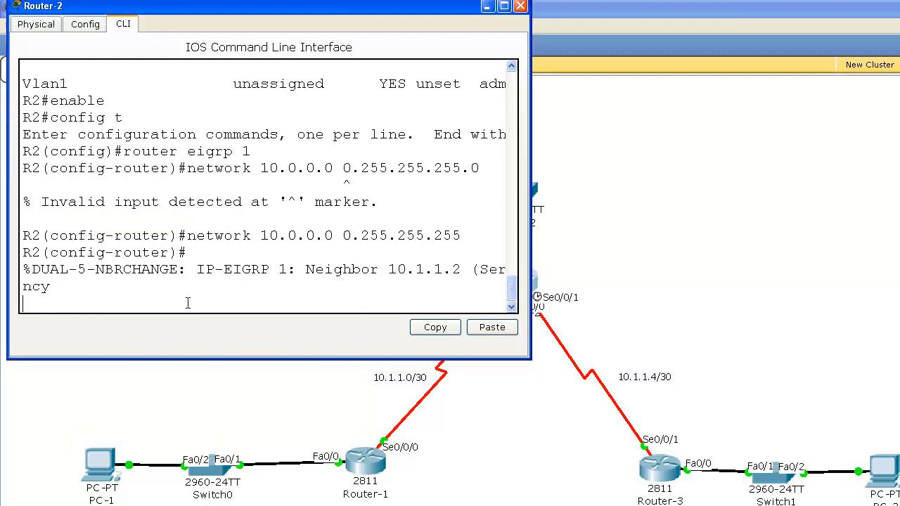
- Advertise network 192.168.2.0 with wildcard 0.0.0.255 in R2's EIGRP process
key("Return")
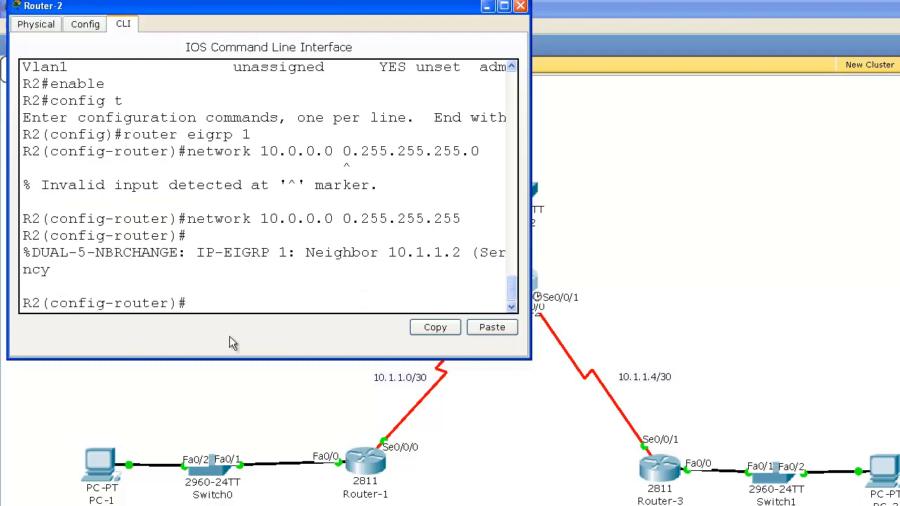
type("network 192.168.2.0 0.0.0.255")
key("Return")
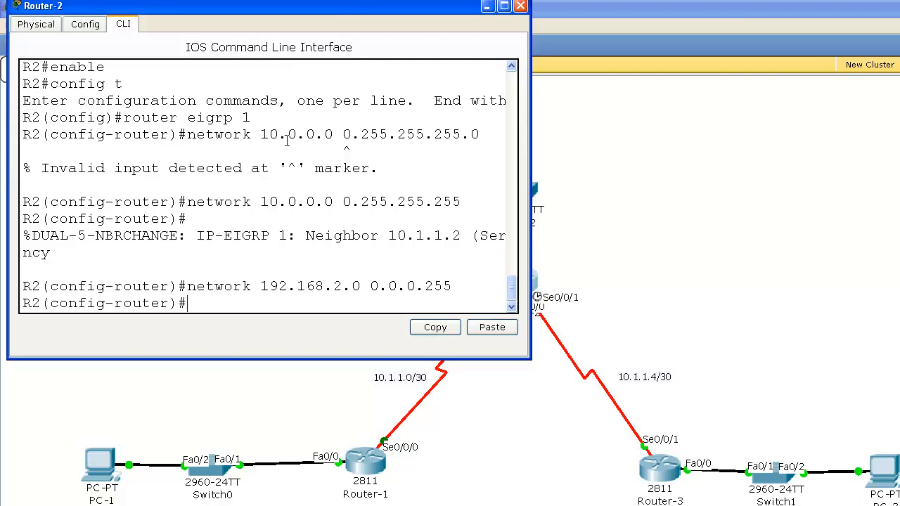
- Switch to Router-1's console, enlarge its window, leave configuration mode and display the brief IP interface summary
left_click(520, 6)
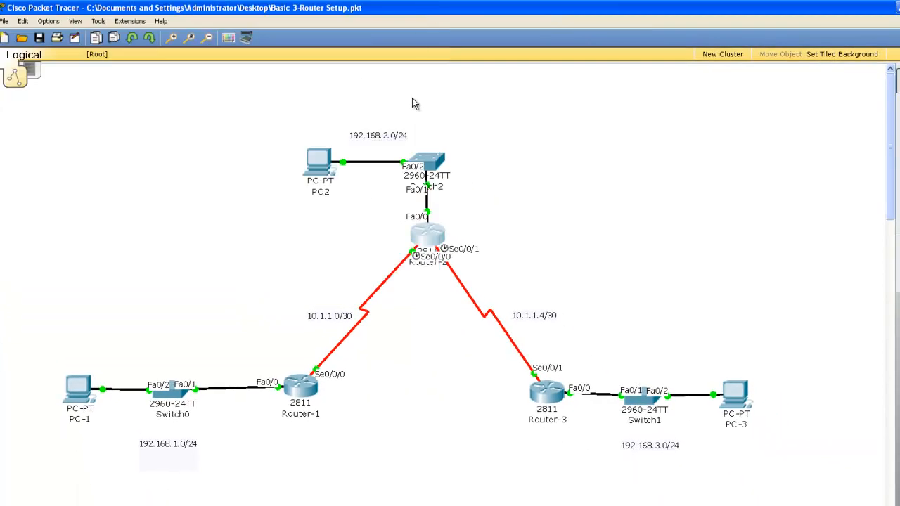
left_click(301, 385)
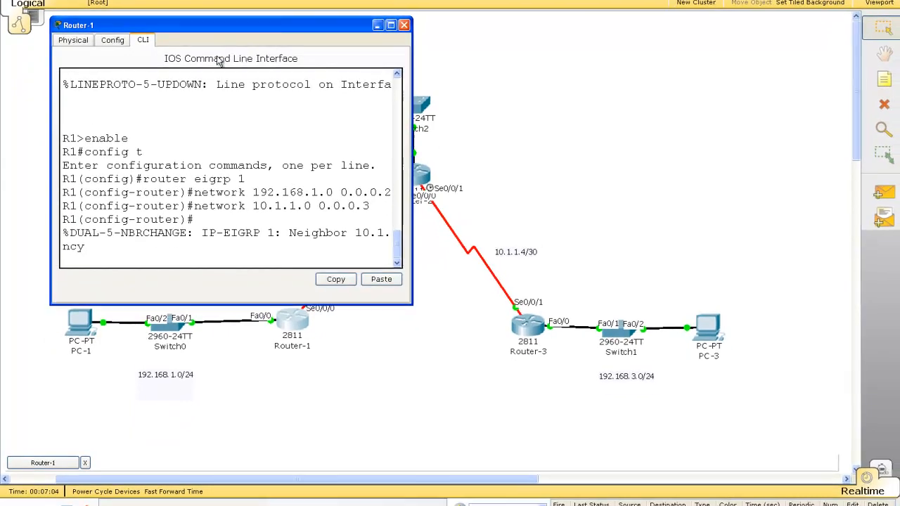
left_click_drag(224, 25, 570, 0)
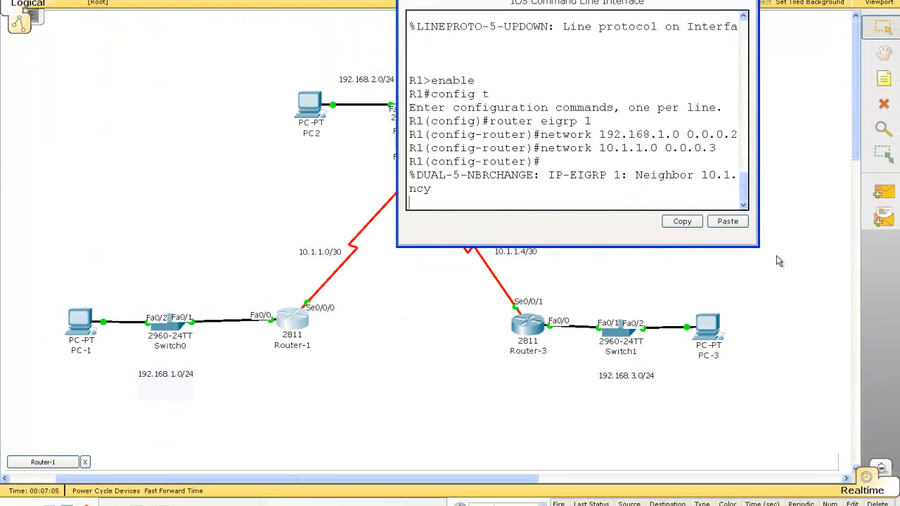
left_click_drag(759, 248, 863, 325)
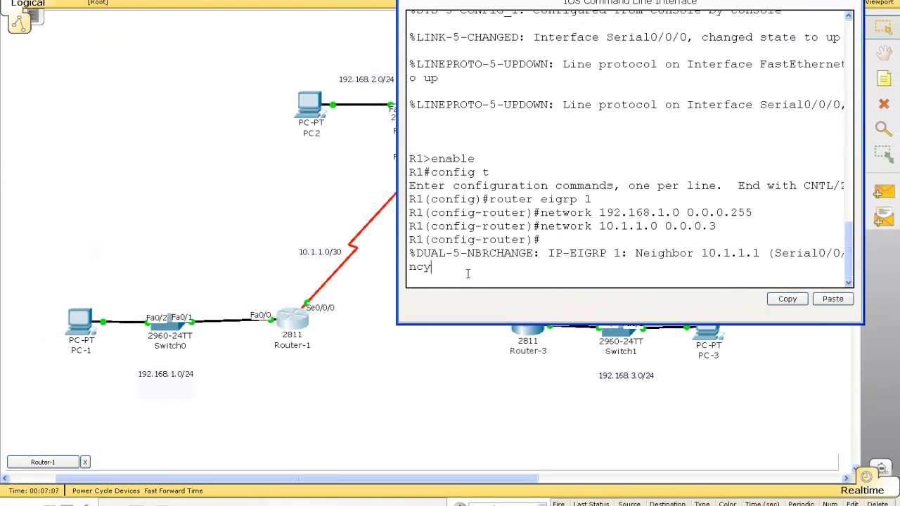
key("Return")
key("Return")
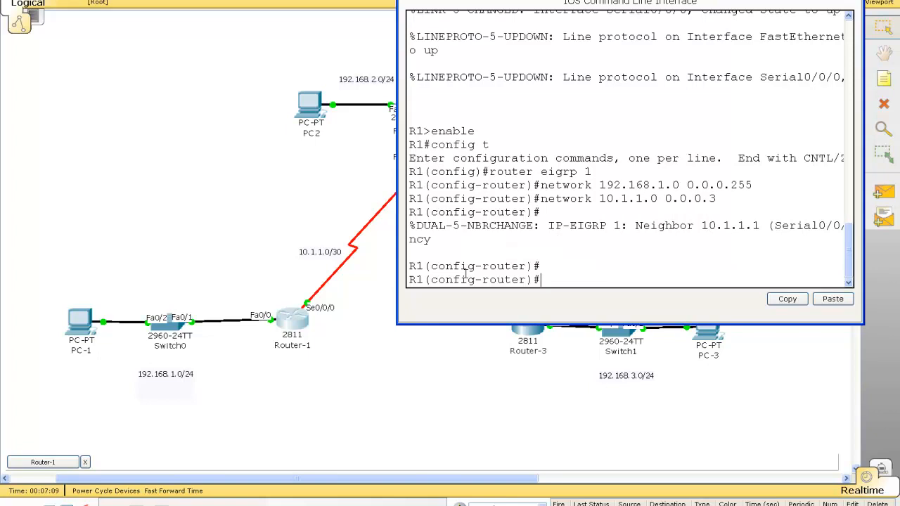
key("ctrl+z")
type("show")
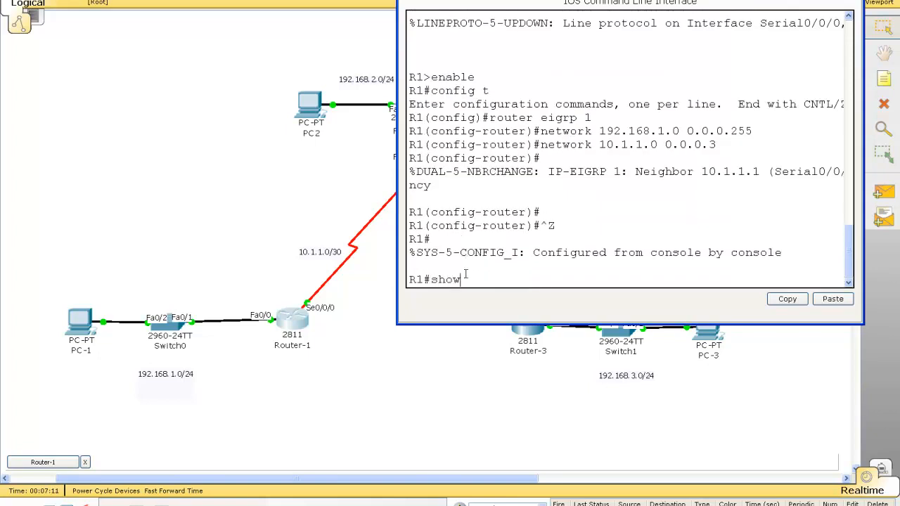
type(" ip int br")
key("Return")
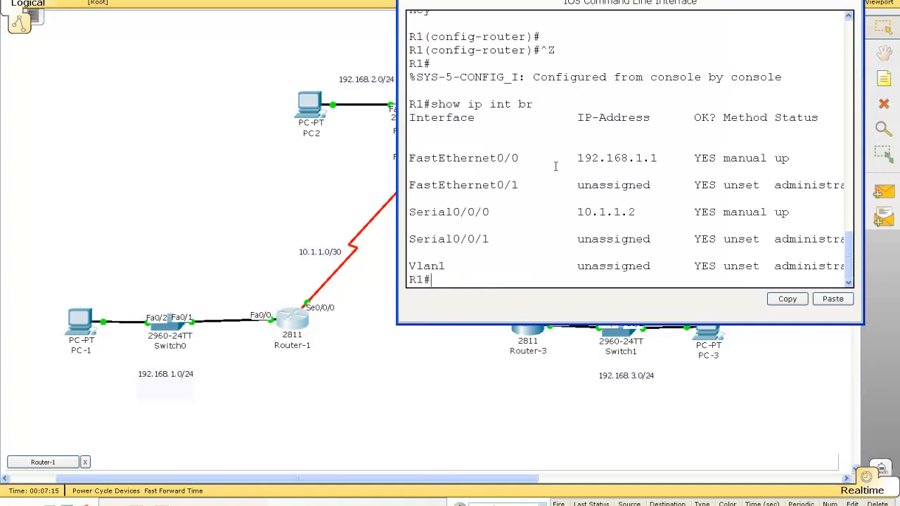
- Display R1's IP routing table, examine the 192.168.2.0/24 route and close the console
type("sh ip route")
key("Return")
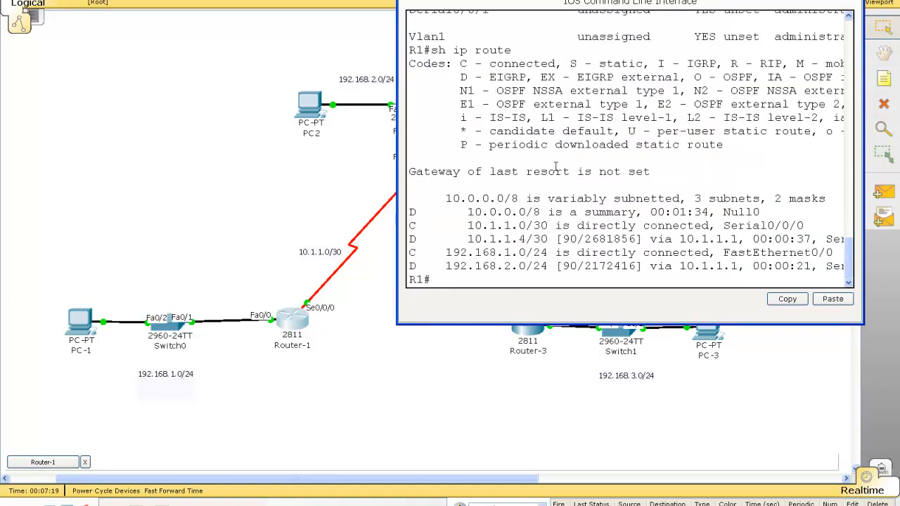
left_click_drag(423, 266, 569, 267)
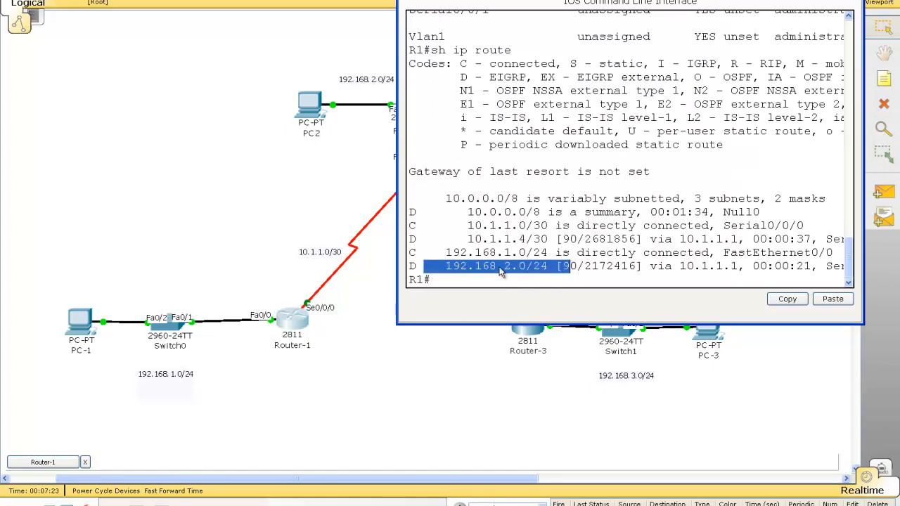
left_click(853, 1)
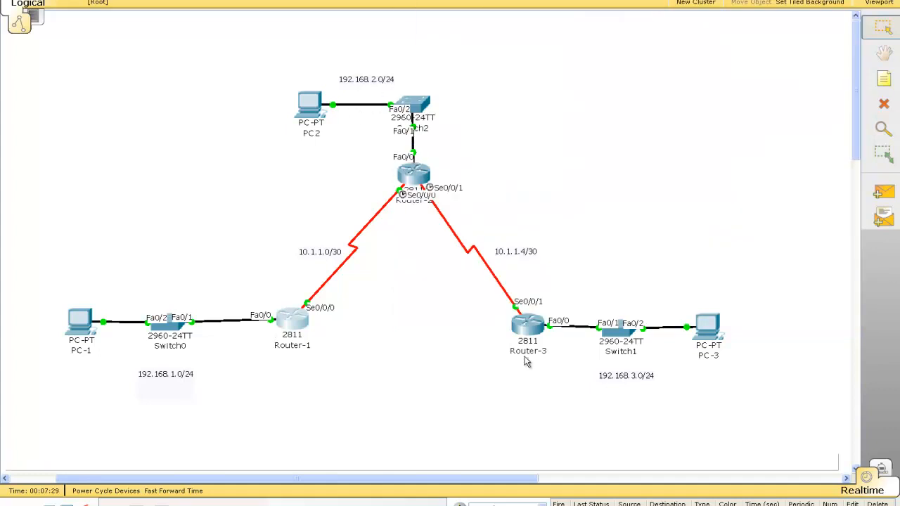
- Open Router-3's command-line console, enter global configuration mode and start the EIGRP process with autonomous system number 1
left_click(530, 327)
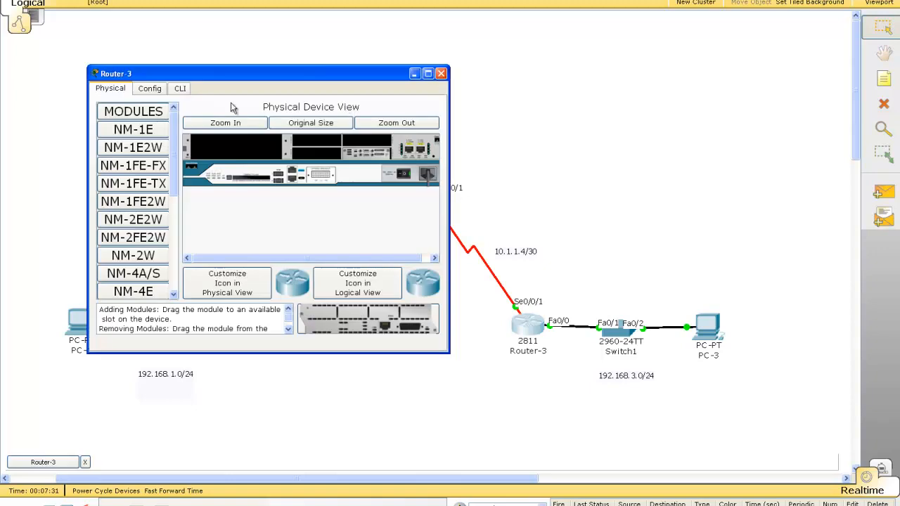
left_click(180, 88)
left_click_drag(232, 73, 178, 0)
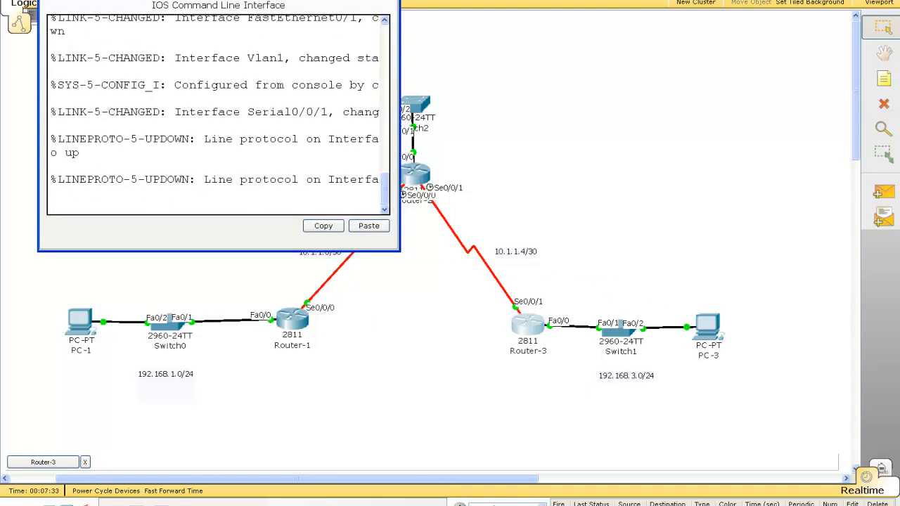
left_click_drag(399, 250, 500, 307)
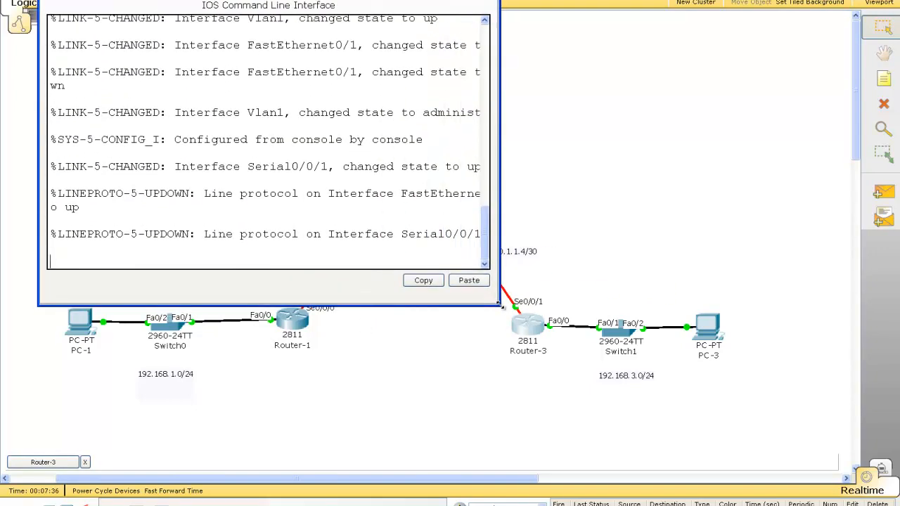
key("Return")
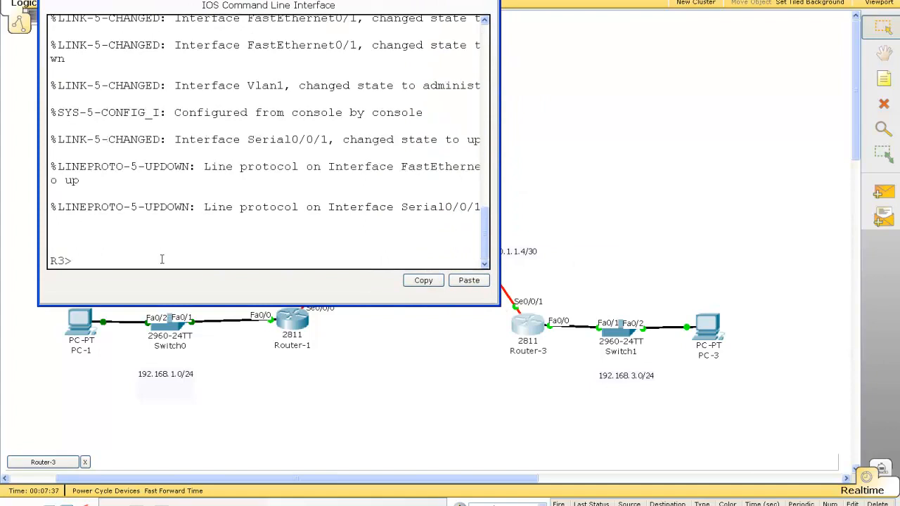
type("enable")
key("Return")
type("config t")
key("Return")
type("router eigrp 1")
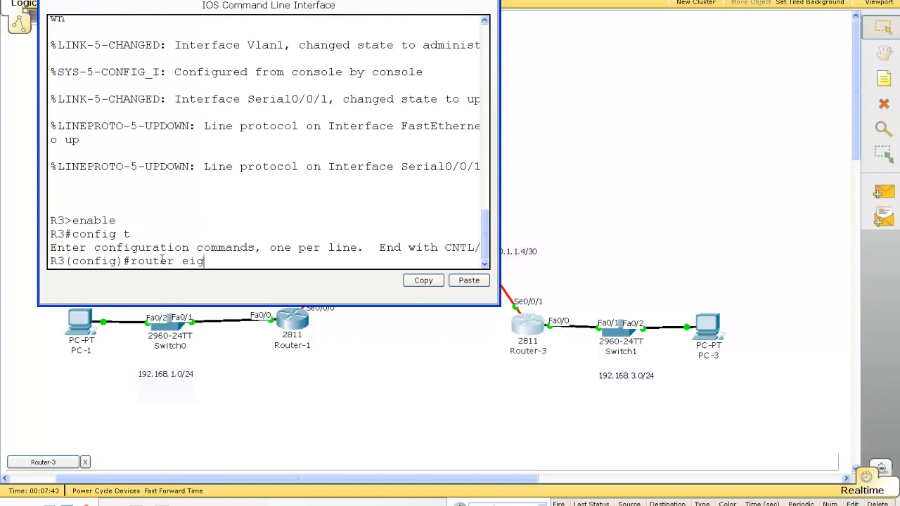
key("Return")
- Enter network 10.0.0.0 with wildcard 0.255.255.255.0 in R3's EIGRP process, then correct the wildcard to 0.255.255.255
type("network 10")
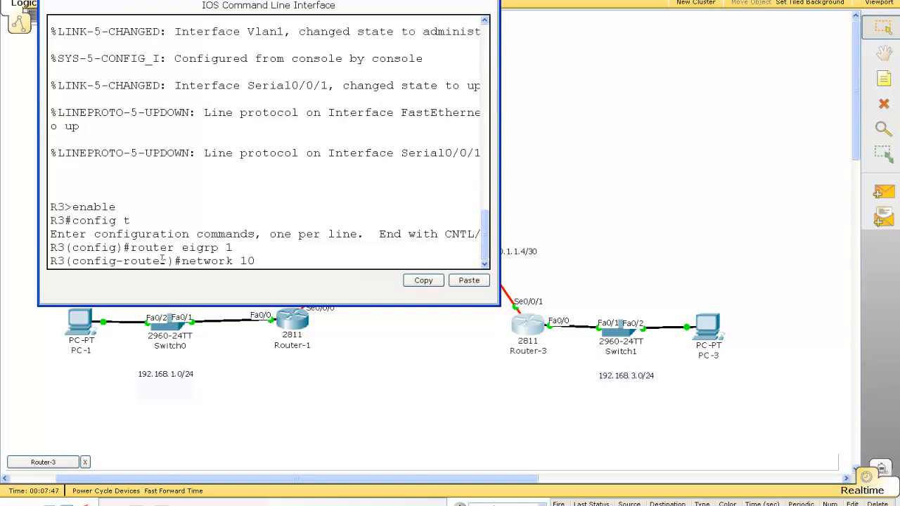
type(".0.0.0 0.255.255.255.0")
key("Return")
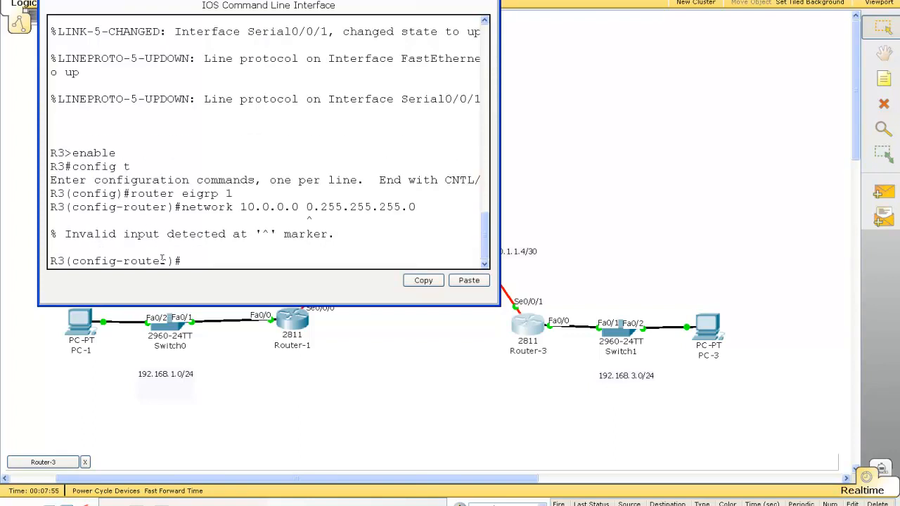
key("Up")
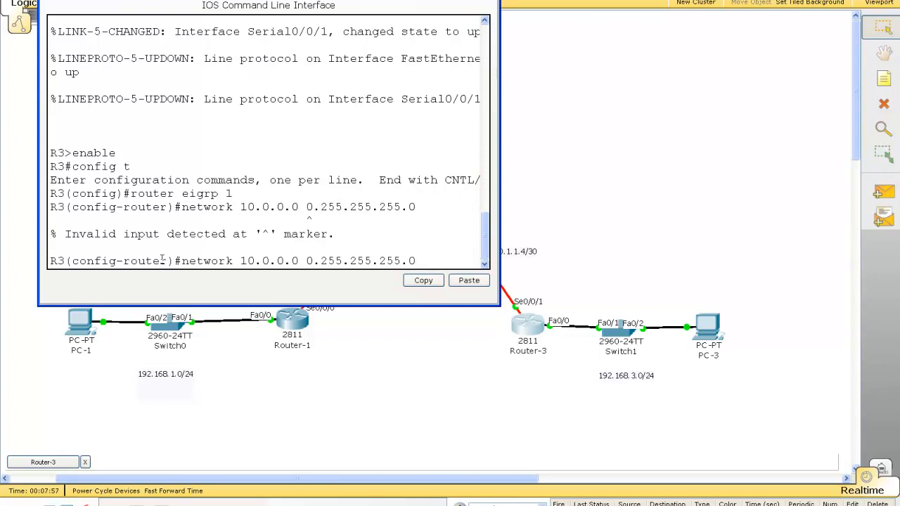
key("Return")
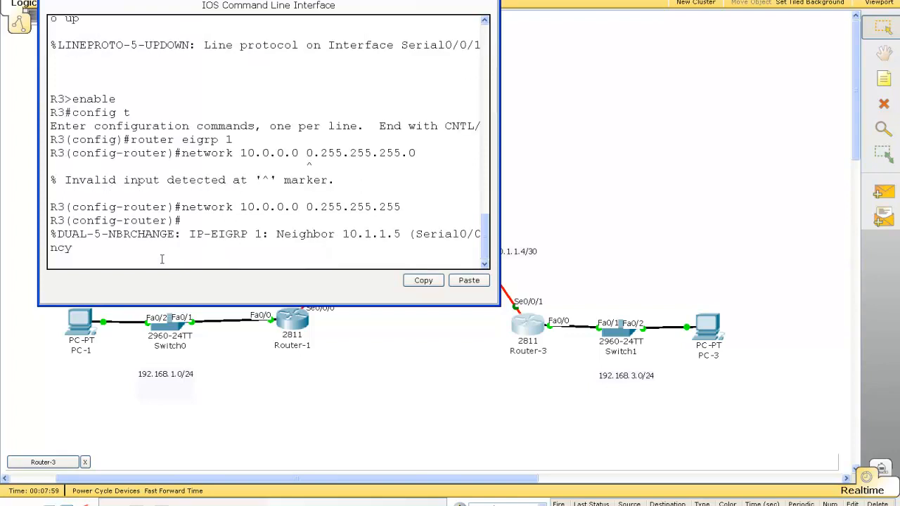
- Advertise network 192.168.3.0 with wildcard 0.0.0.255 in R3's EIGRP process
key("Up")
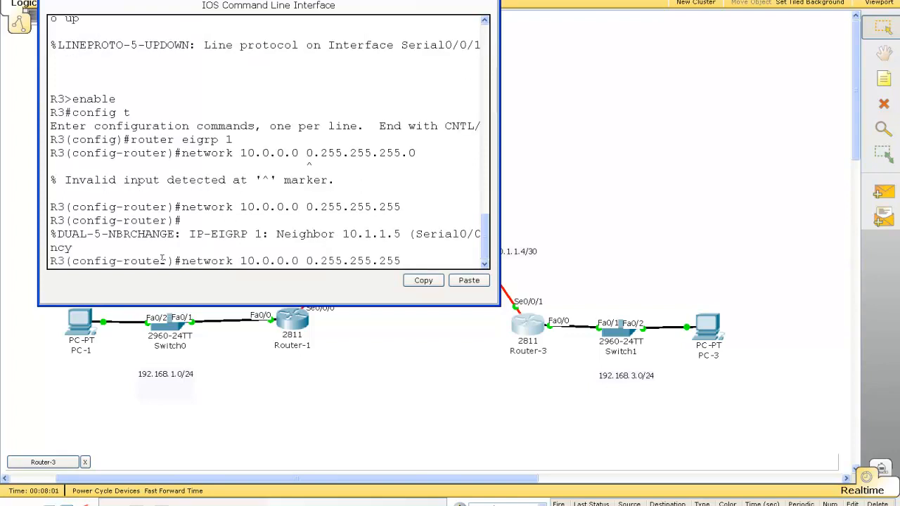
key("BackSpace")
key("BackSpace")
key("BackSpace")
key("BackSpace")
key("BackSpace")
key("BackSpace")
key("BackSpace")
key("BackSpace")
key("BackSpace")
key("BackSpace")
key("BackSpace")
key("BackSpace")
key("BackSpace")
key("BackSpace")
key("BackSpace")
key("BackSpace")
key("BackSpace")
key("BackSpace")
key("BackSpace")
key("BackSpace")
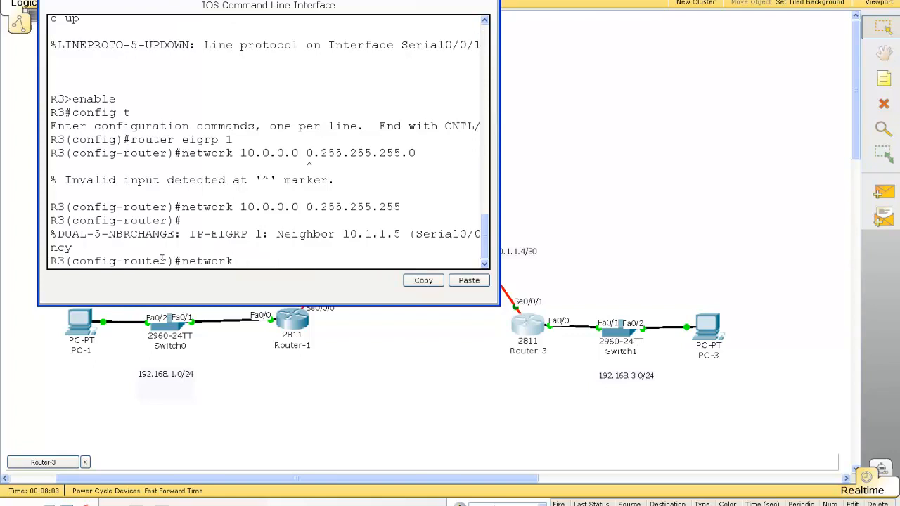
type("192.168.3.0 0.0.0.255")
key("Return")
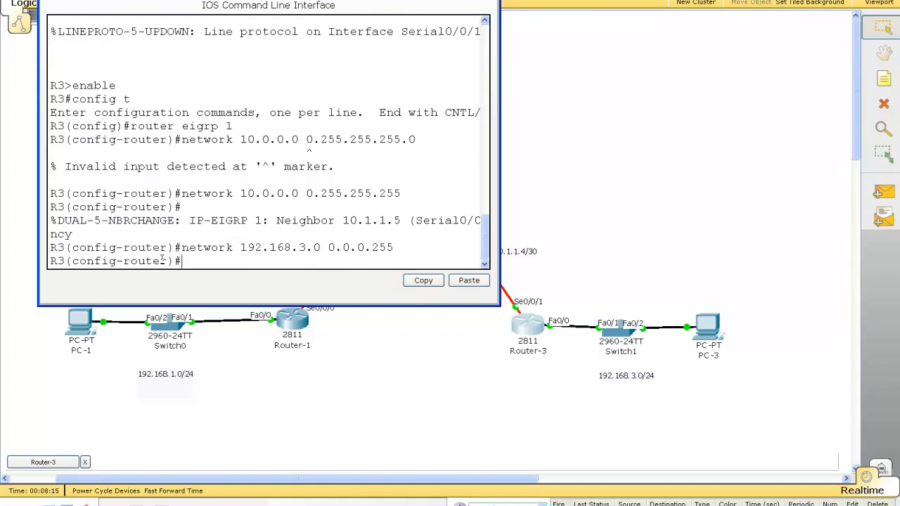
- Leave configuration mode on R3, display its IP routing table, examine the 192.168.1.0 and 192.168.2.0 routes and close the console
key("ctrl+z")
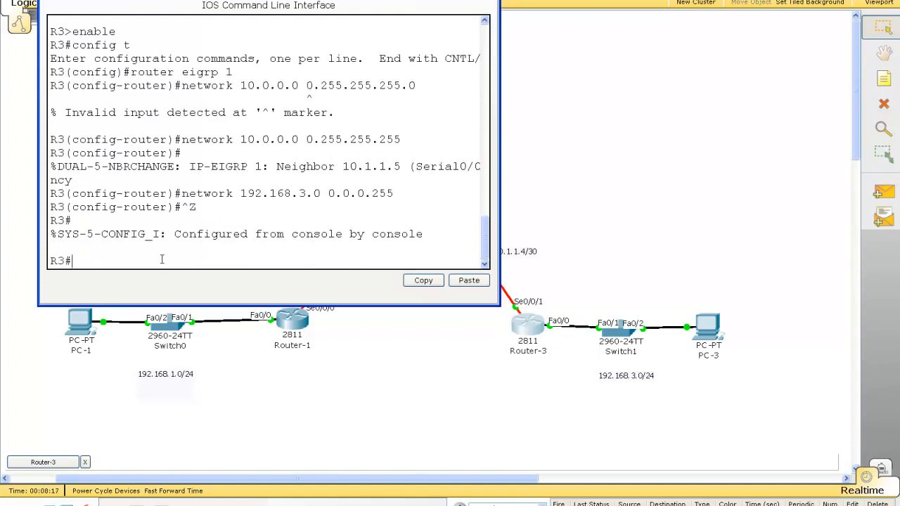
type("sh ip route")
key("Return")
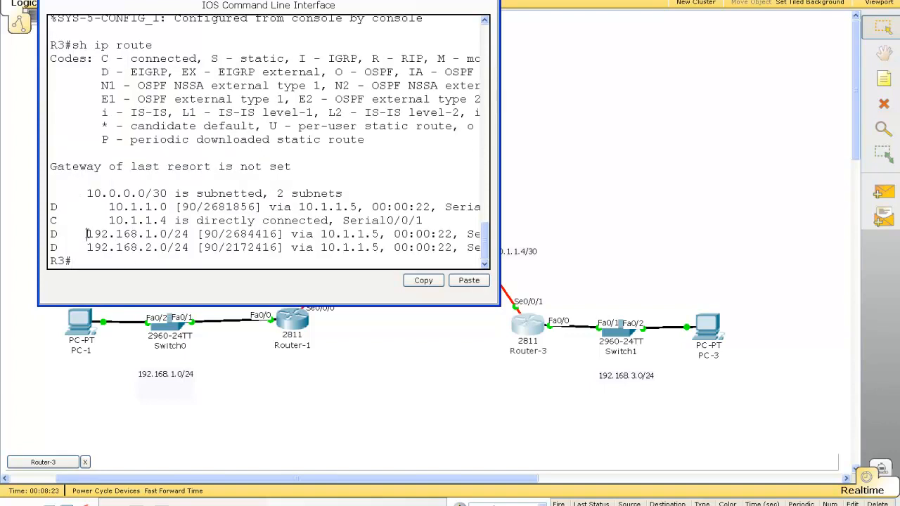
left_click_drag(86, 234, 168, 234)
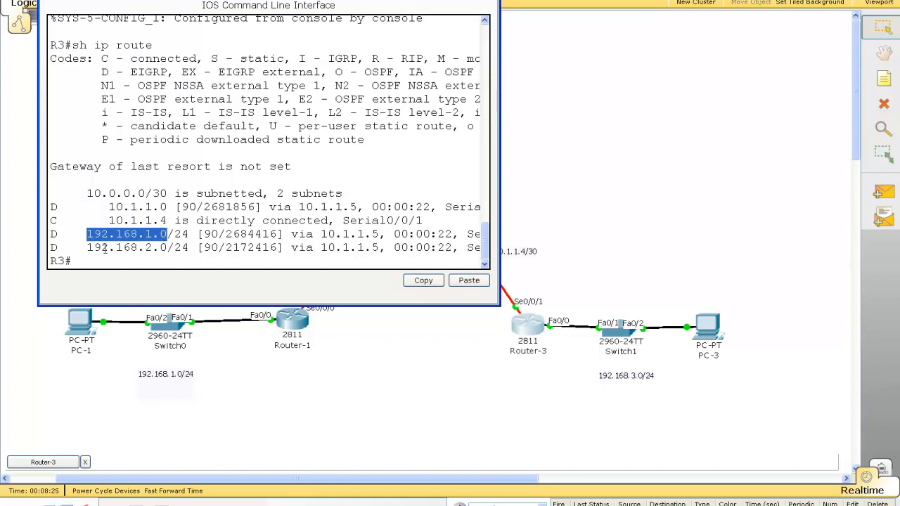
left_click(88, 249)
left_click_drag(89, 250, 153, 248)
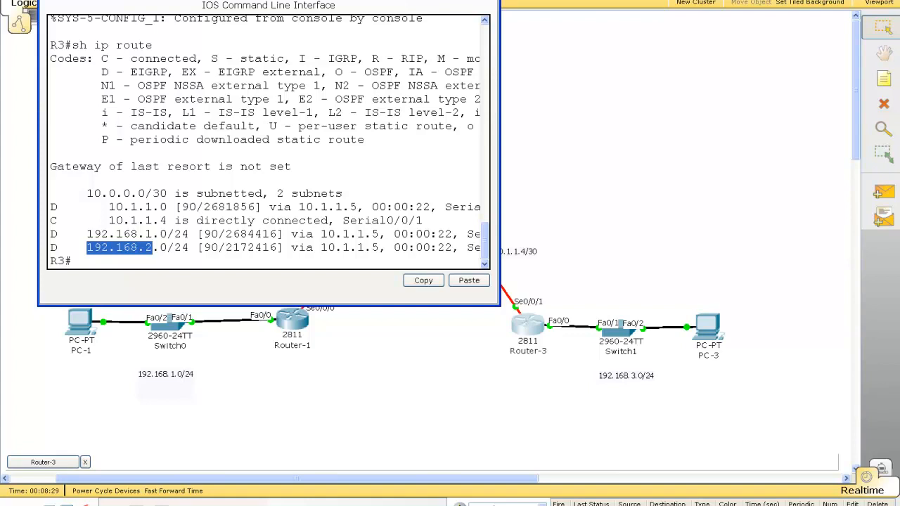
left_click(490, 0)
- Open PC-1's command prompt and ping PC2's network at 192.168.2.2
left_click(76, 322)
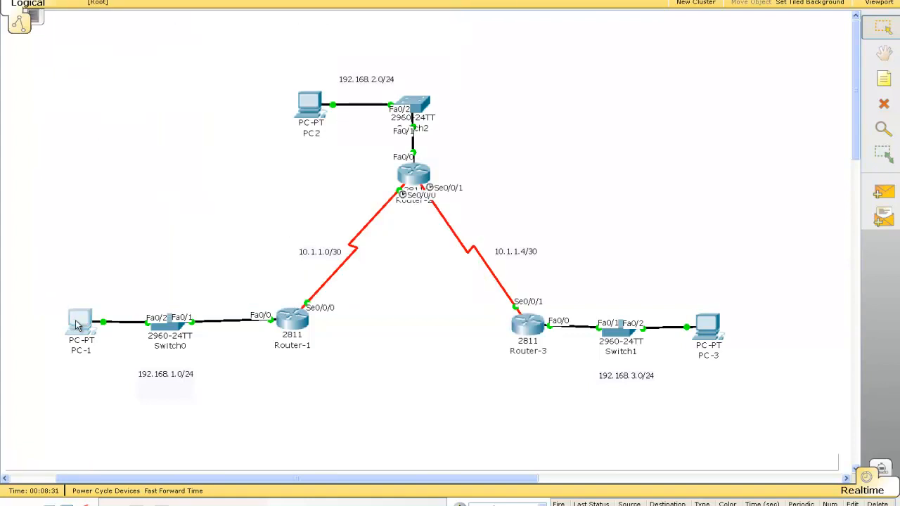
left_click(147, 5)
left_click(241, 43)
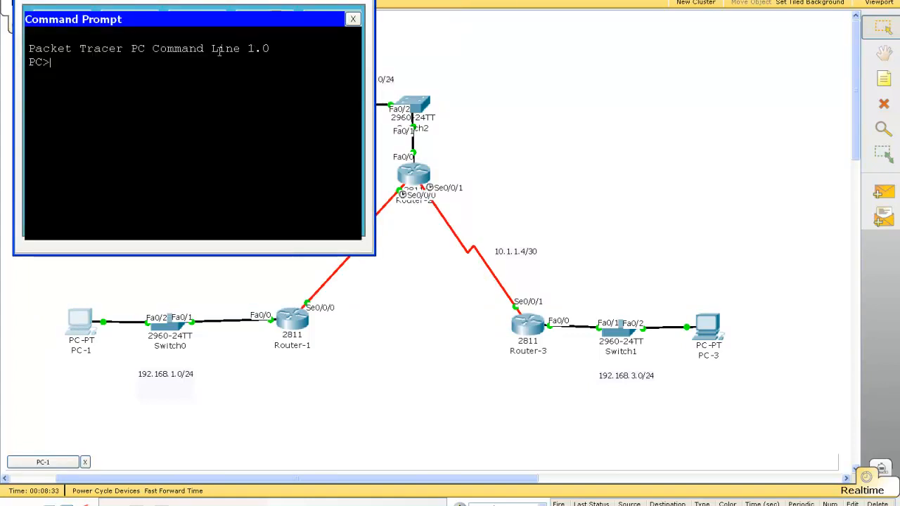
type("ping 192.168.2.2")
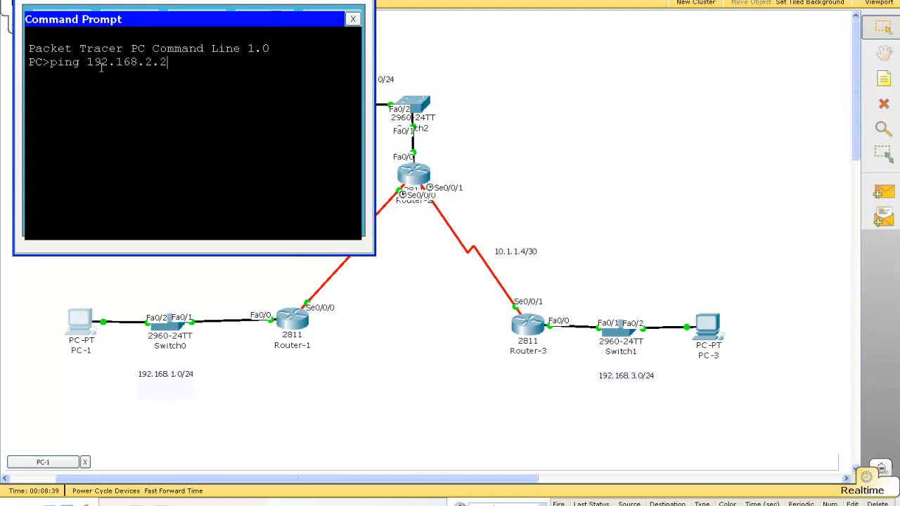
key("Return")
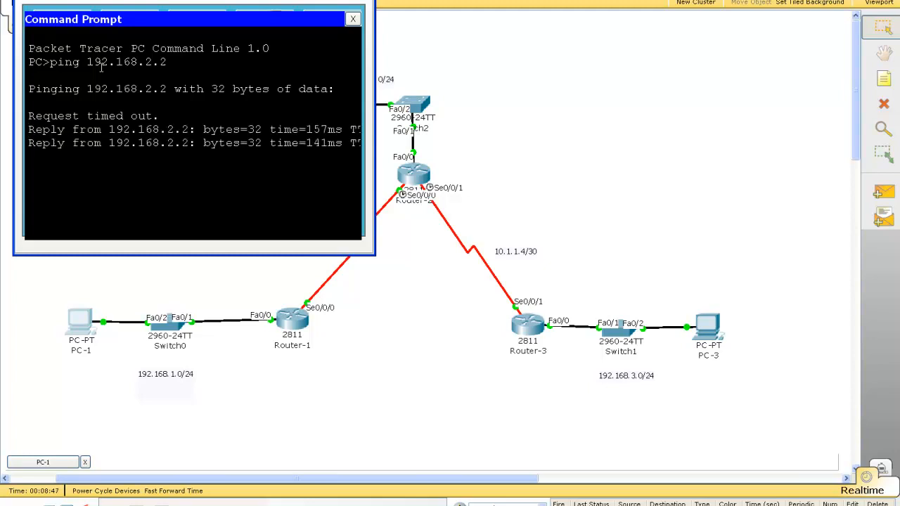
- Ping 192.168.3.2 from PC-1, enlarge the window to read the replies and close the command prompt
key("Up")
key("BackSpace")
key("BackSpace")
key("BackSpace")
type("3.2")
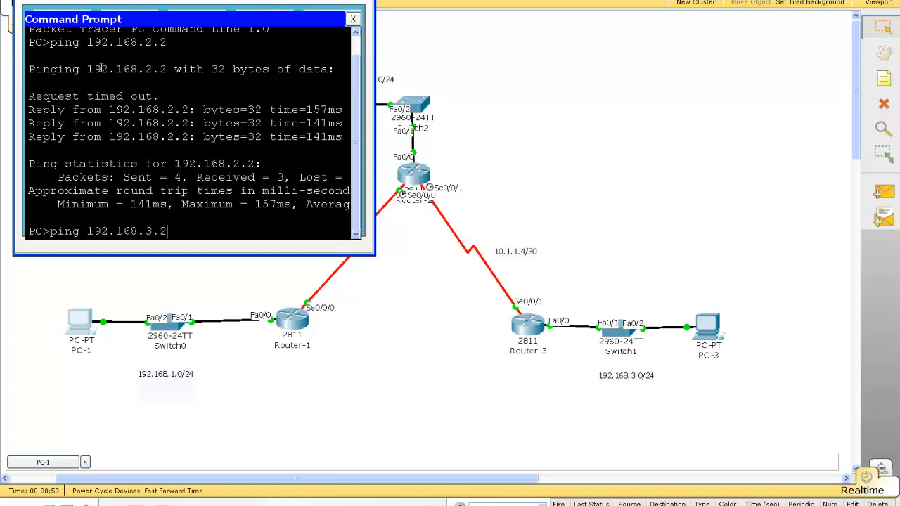
key("Return")
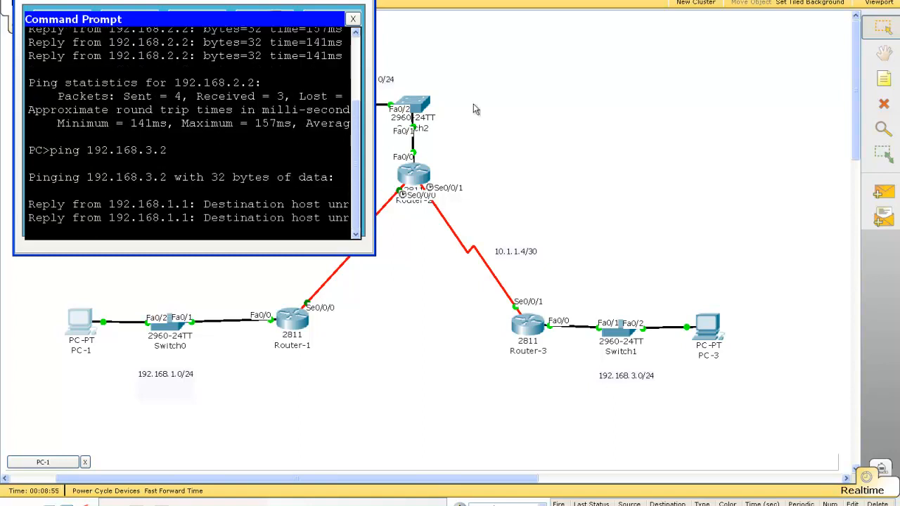
left_click_drag(374, 255, 440, 277)
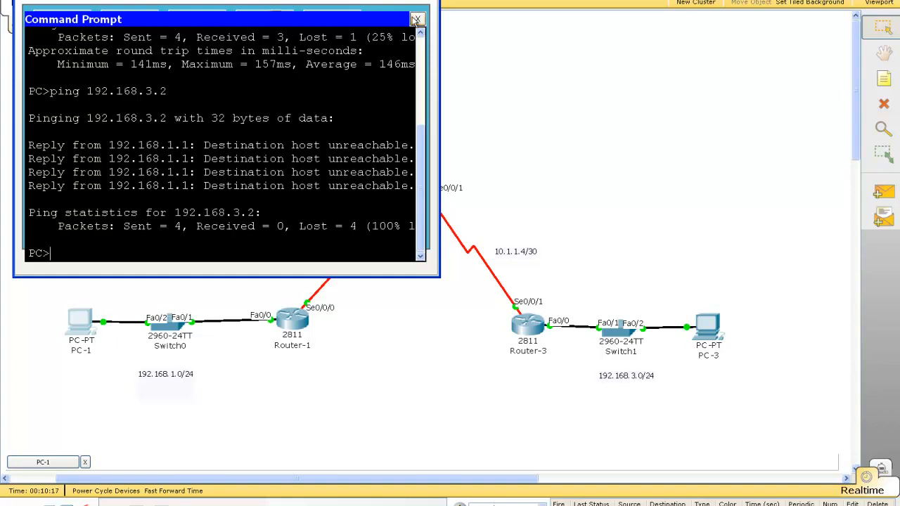
left_click(417, 18)
- Open Router-1's console, examine the 192.168.1.0 and 192.168.2.0 entries in its routing table and close it
left_click(292, 320)
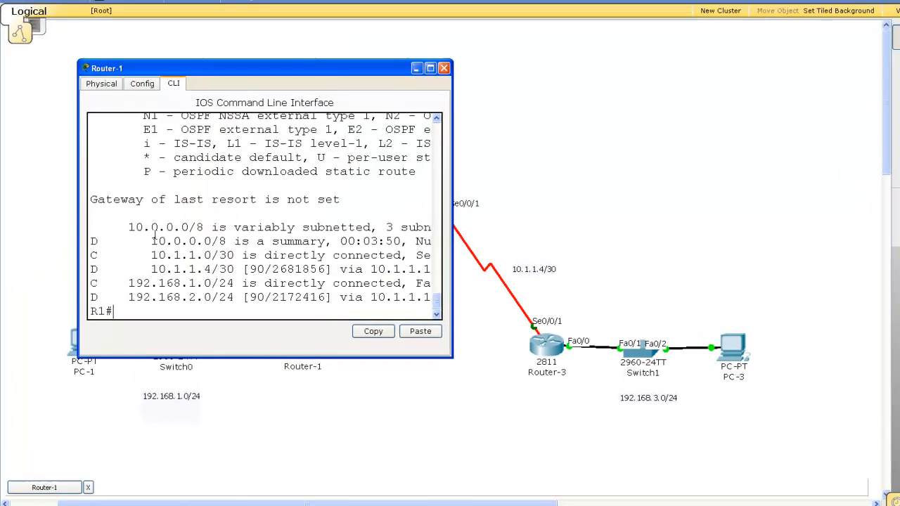
left_click_drag(210, 123, 144, 24)
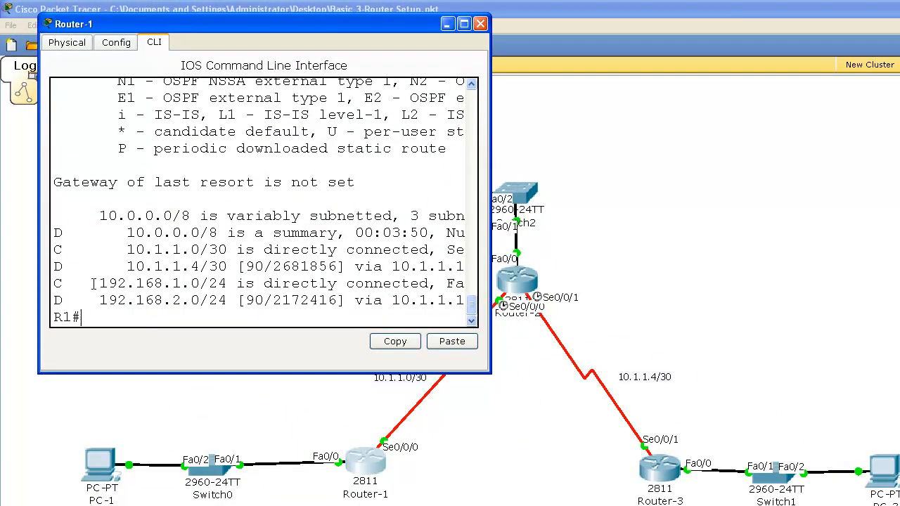
left_click_drag(99, 283, 191, 283)
left_click_drag(99, 300, 217, 300)
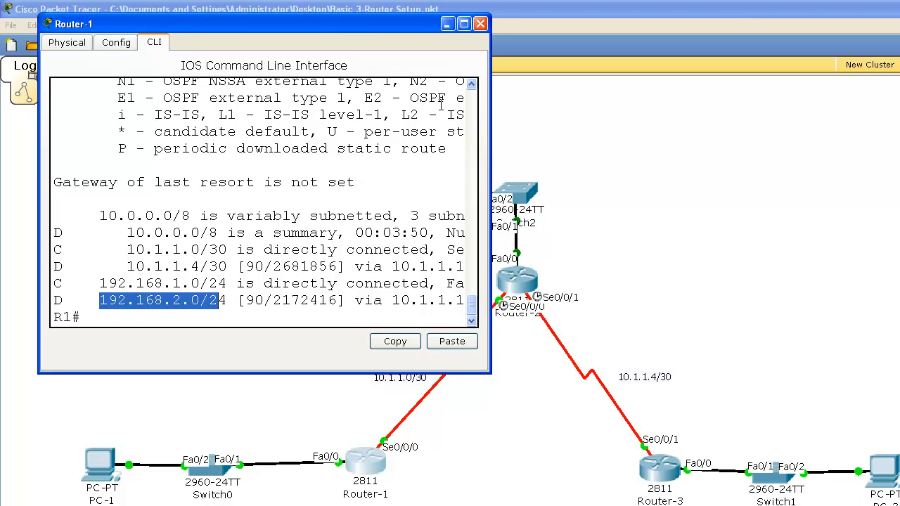
left_click(480, 24)
- Leave configuration mode on Router-2, display its IP routing table and close the console
left_click(518, 279)
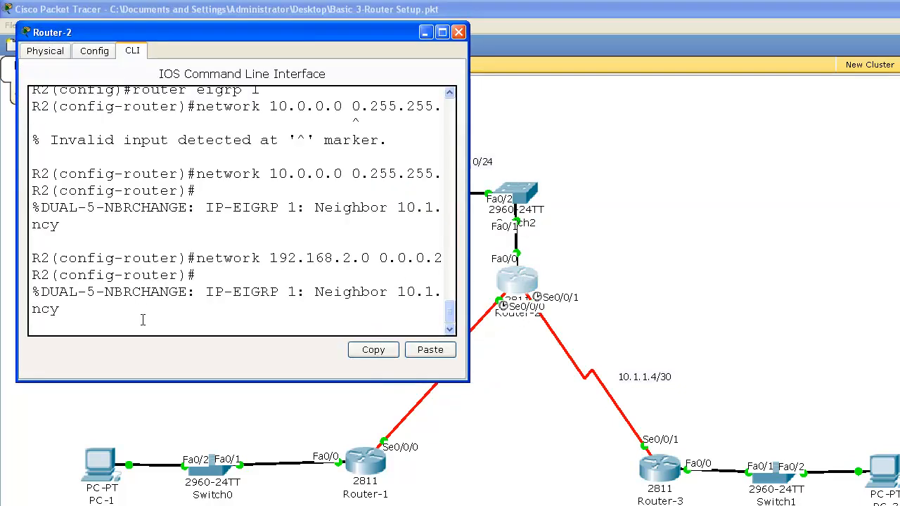
key("Up")
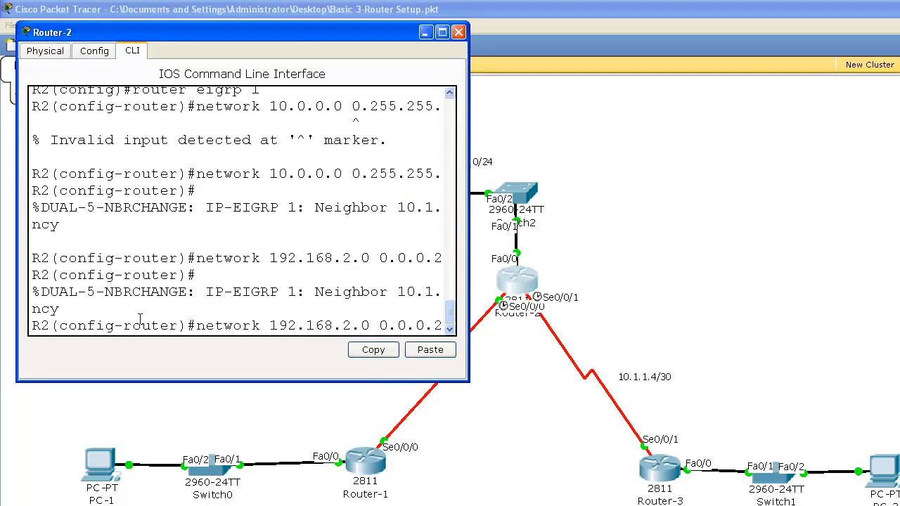
key("ctrl+z")
key("Return")
key("Return")
type("show ip i")
key("BackSpace")
type("route")
key("Return")
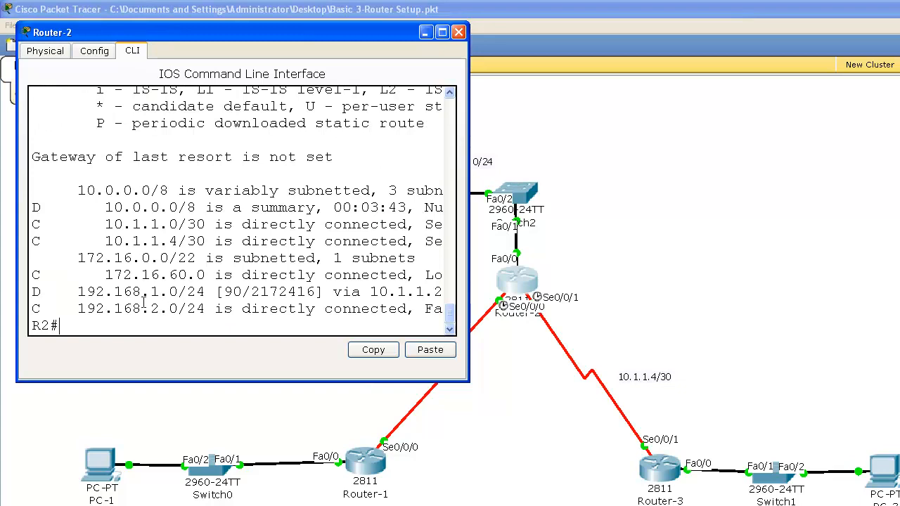
left_click(457, 33)
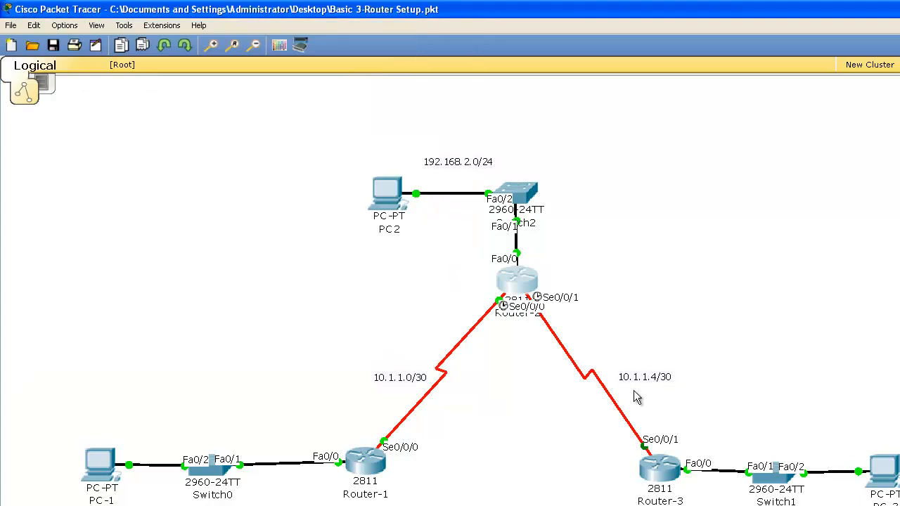
- Leave configuration mode on Router-3, display its IP protocols, examine the advertised 192.168.3.0 network and close the console
left_click(659, 471)
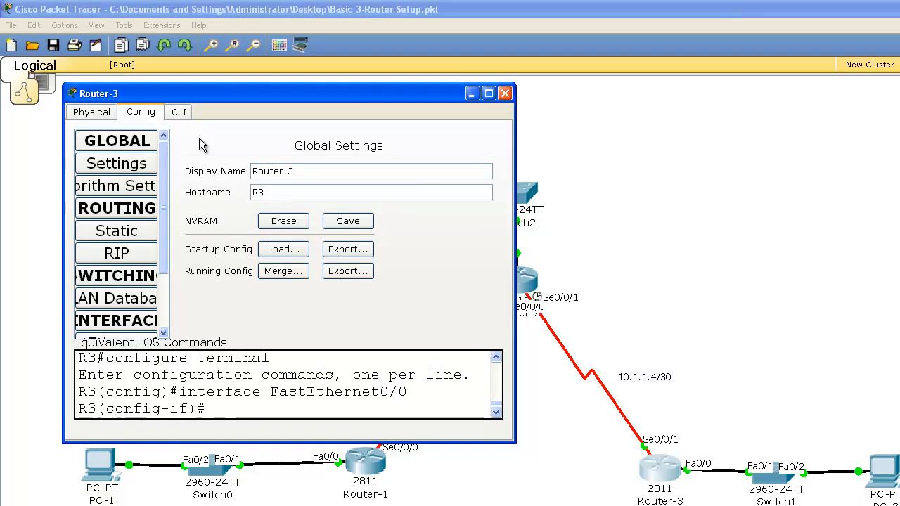
left_click(184, 114)
key("ctrl+z")
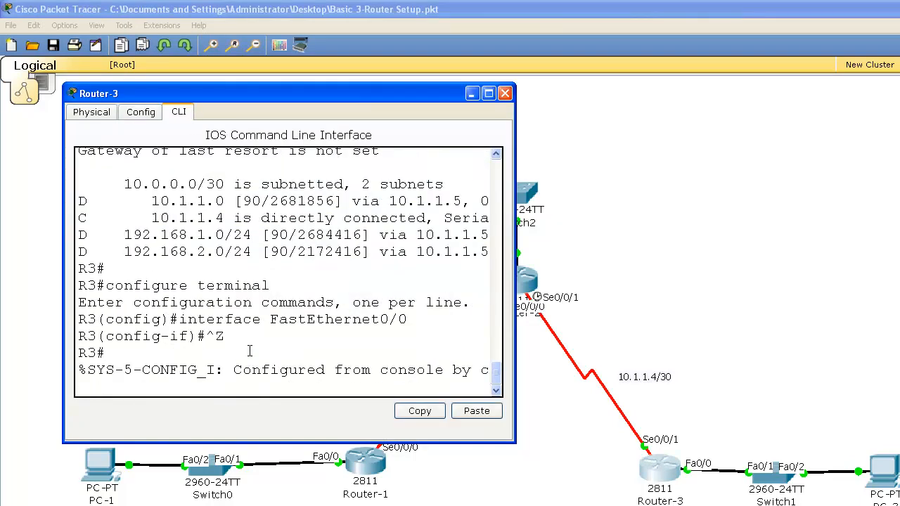
key("Return")
type("show ip pro")
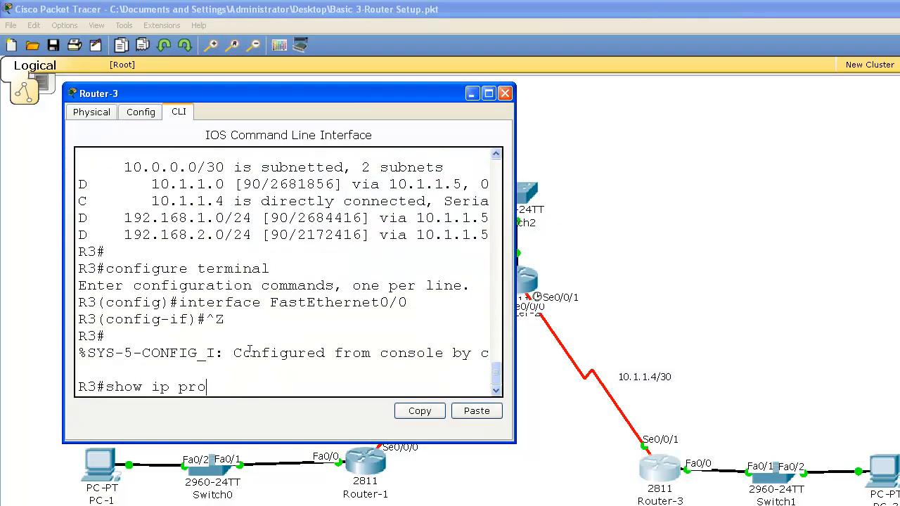
key("Return")
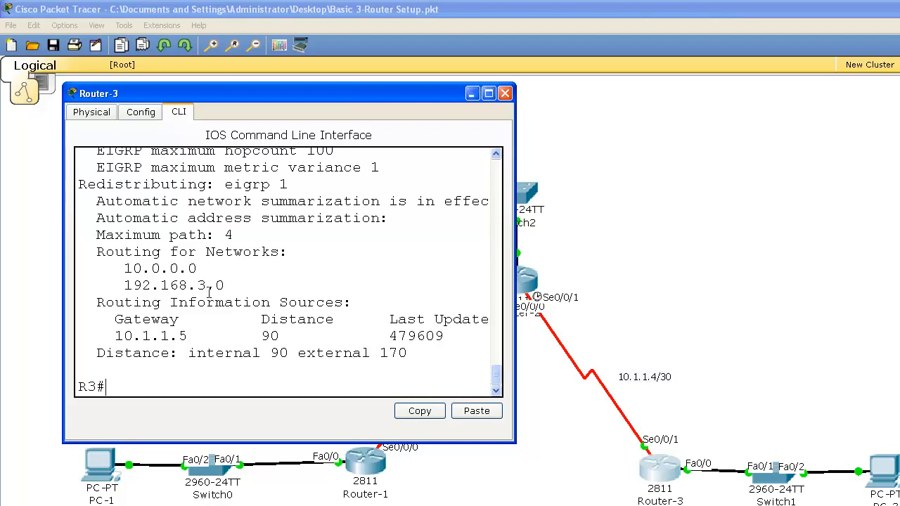
left_click_drag(124, 284, 233, 284)
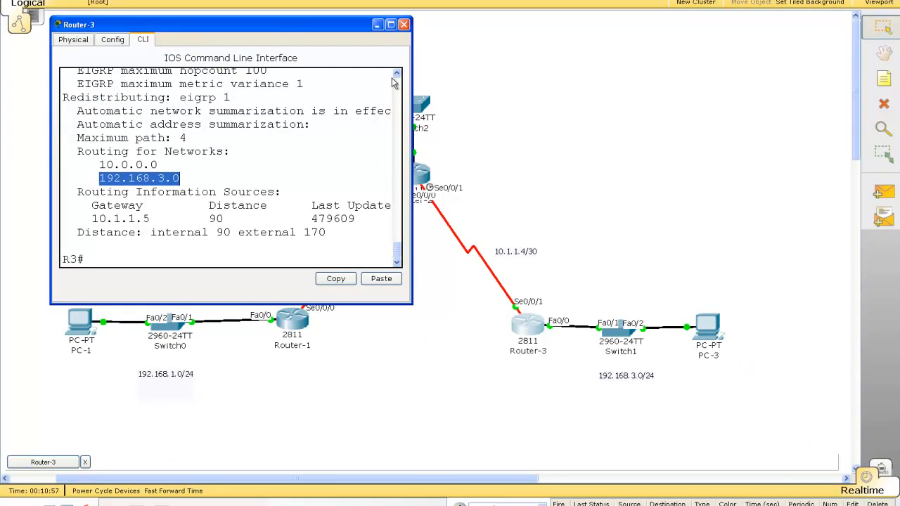
left_click(404, 25)
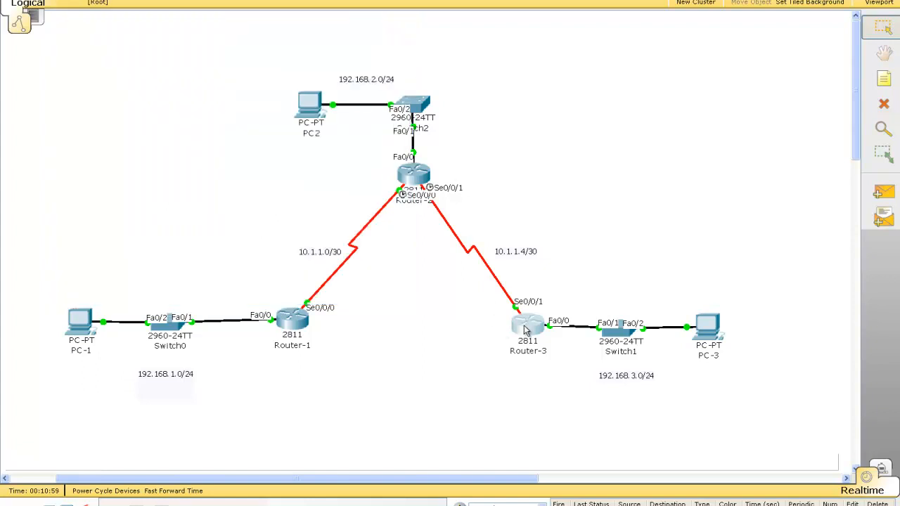
- Check Router-3's interface address summary and PC-3's IP configuration
mouse_move(525, 331)
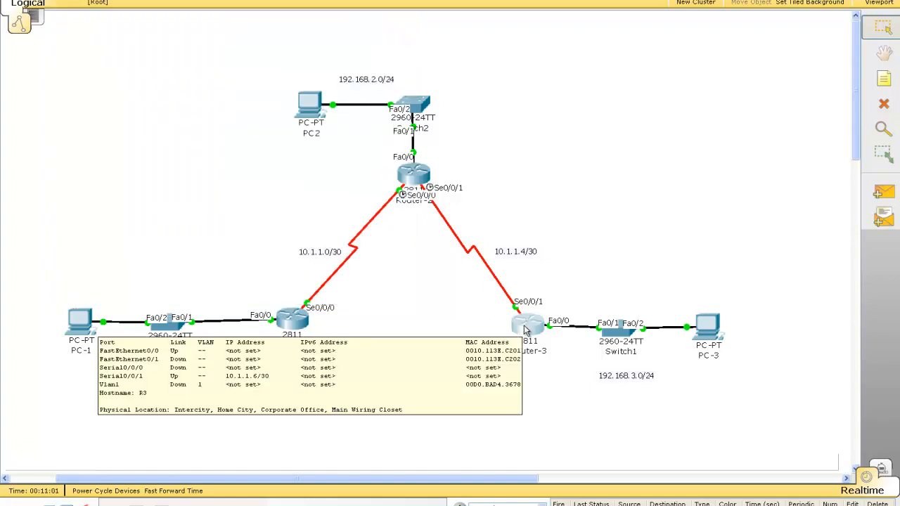
left_click(710, 335)
left_click(131, 149)
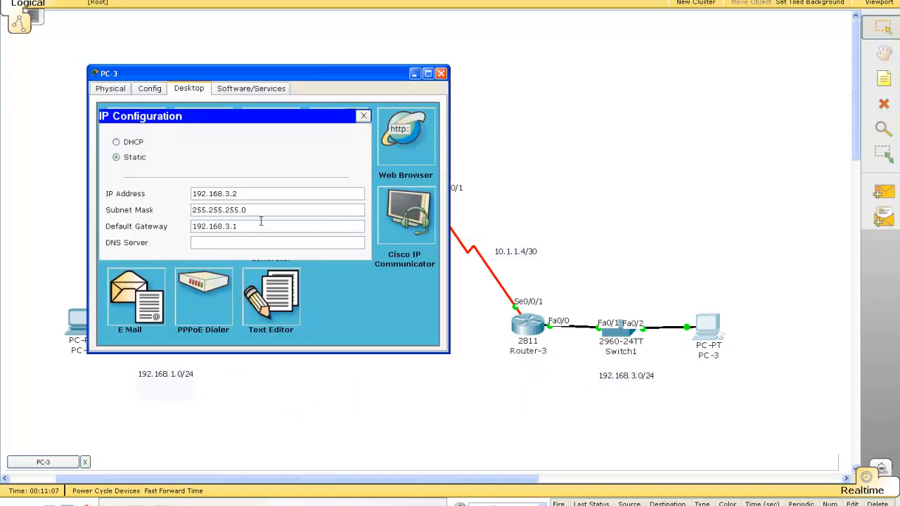
left_click(440, 73)
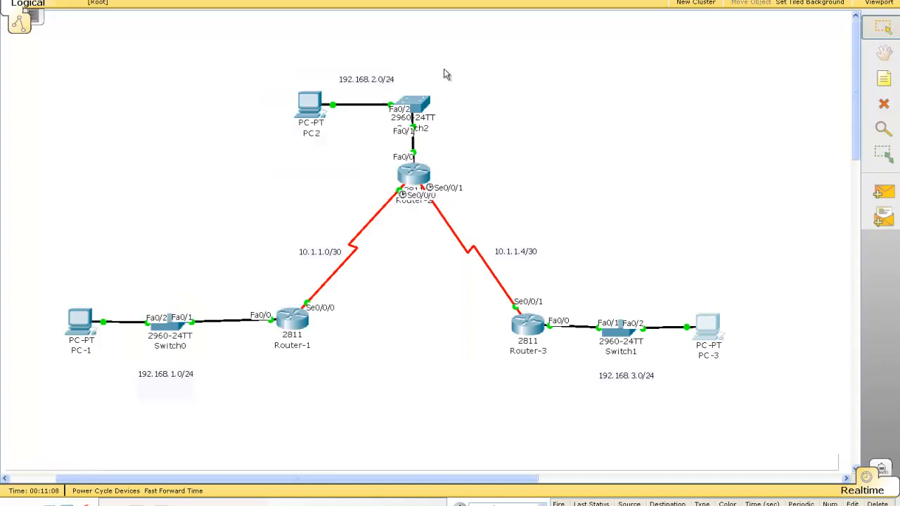
- Assign IP address 192.168.3.1 with subnet mask 255.255.255.0 to Router-3's FastEthernet0/0 and close its window
left_click(532, 329)
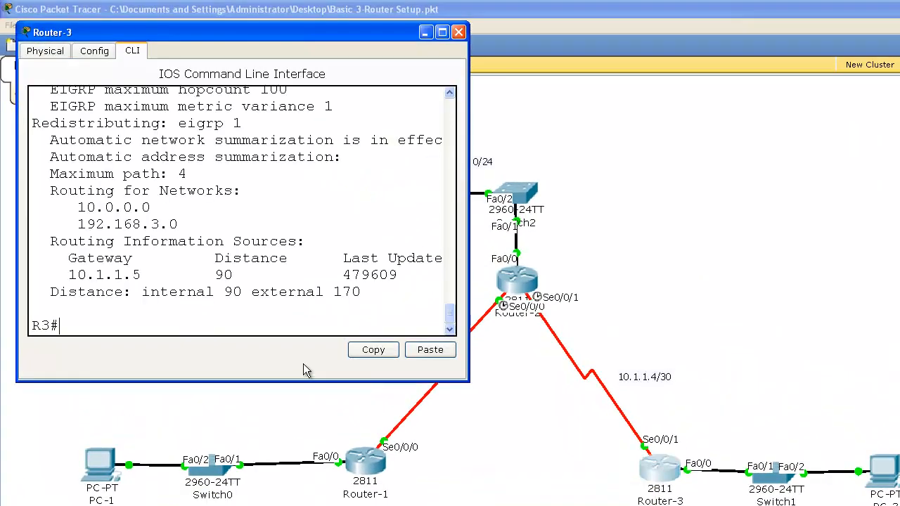
left_click(95, 51)
scroll(109, 239, "down", 3)
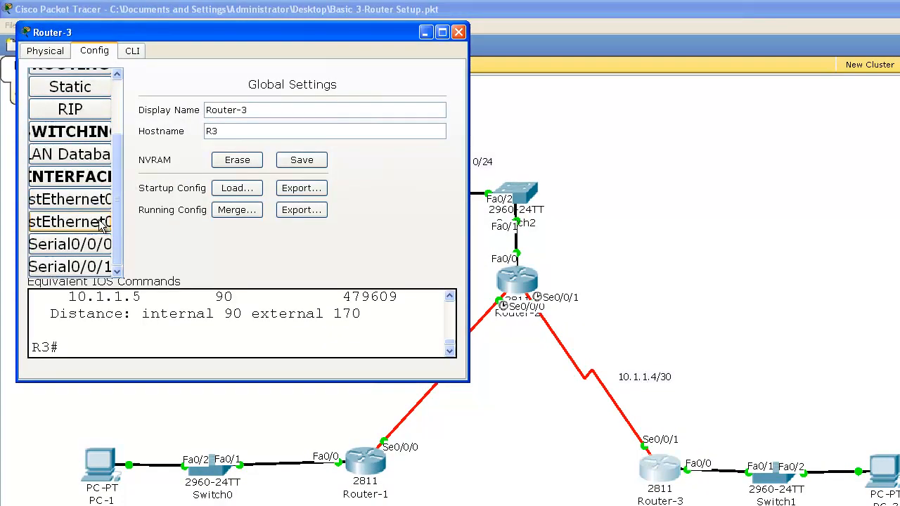
left_click(70, 199)
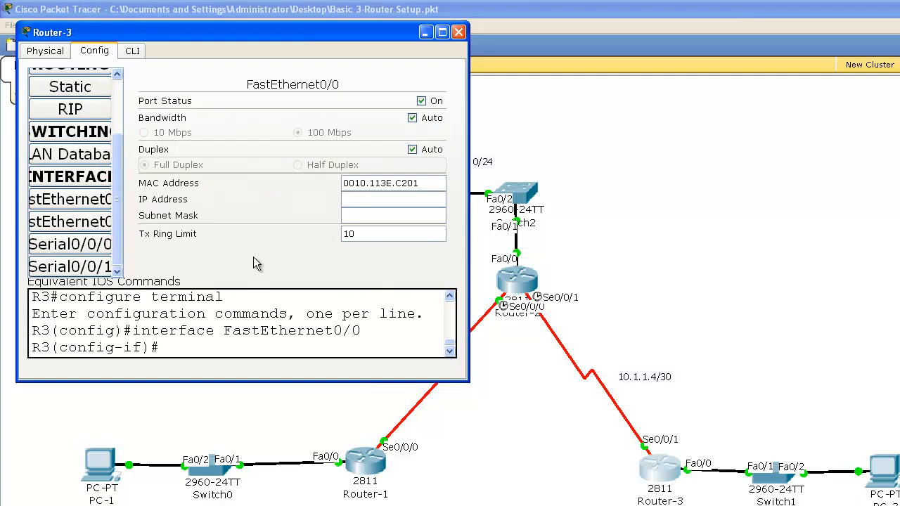
type("192.168.3.1")
left_click(394, 215)
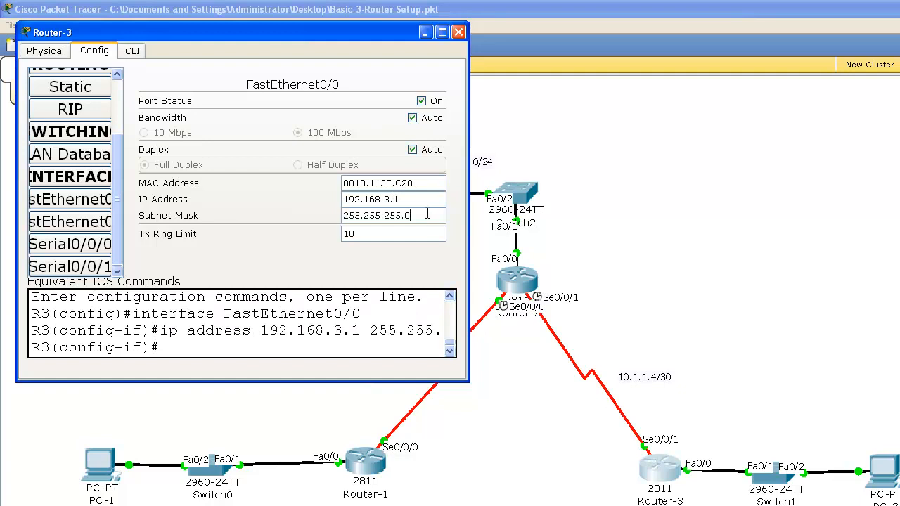
left_click(458, 32)
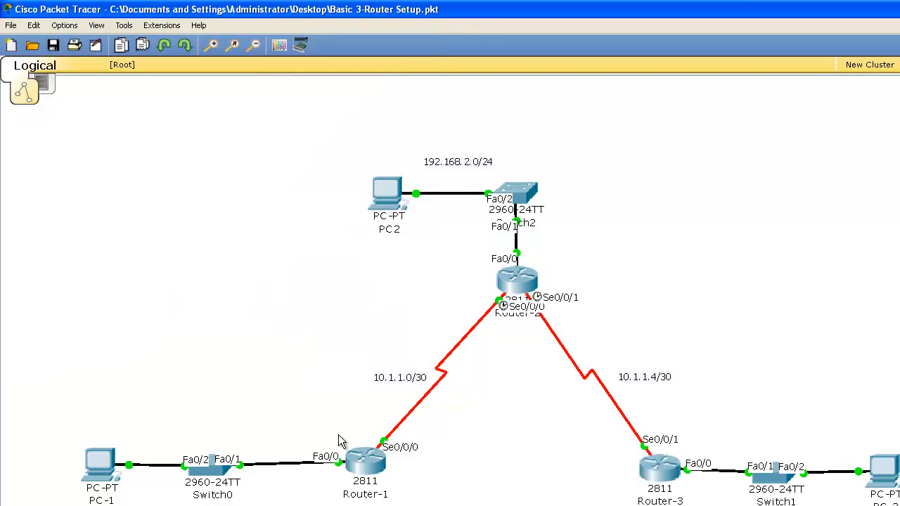
- Display Router-1's IP routing table again, examine the 192.168.3.0/24 route and close the console
left_click(365, 468)
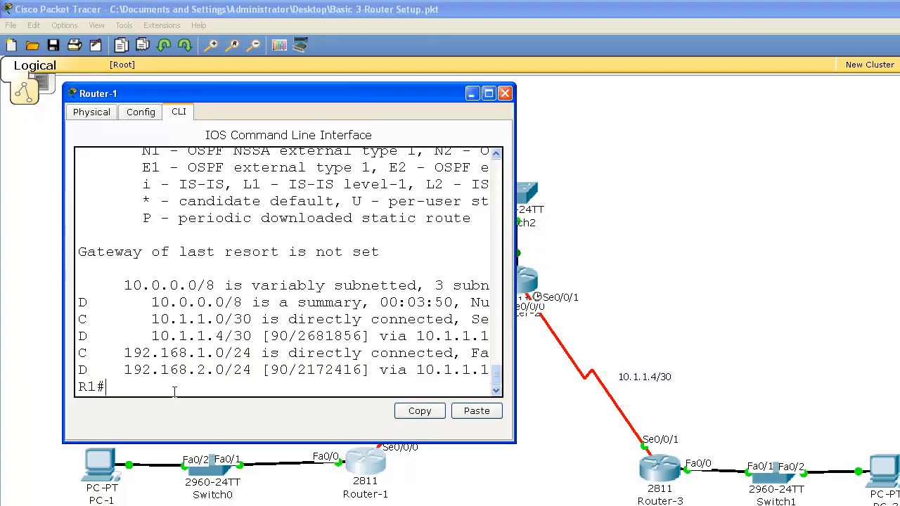
key("Up")
key("Return")
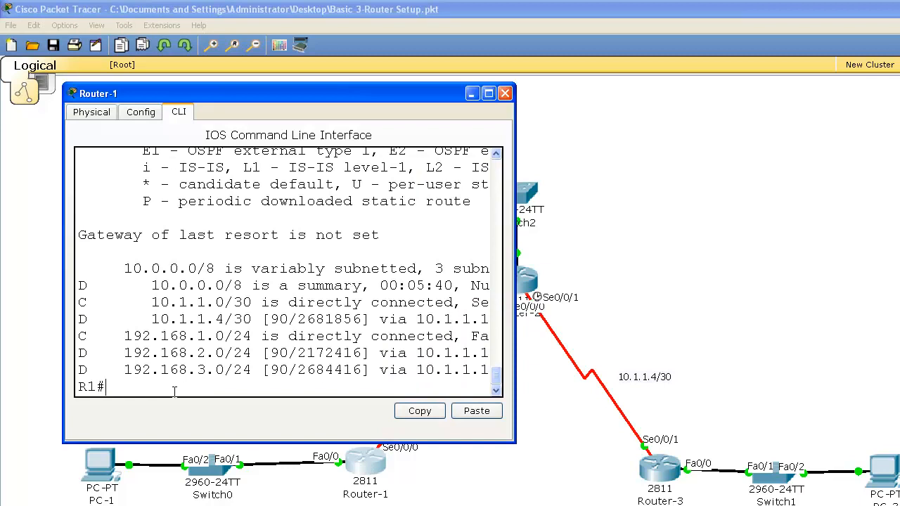
left_click_drag(132, 370, 288, 371)
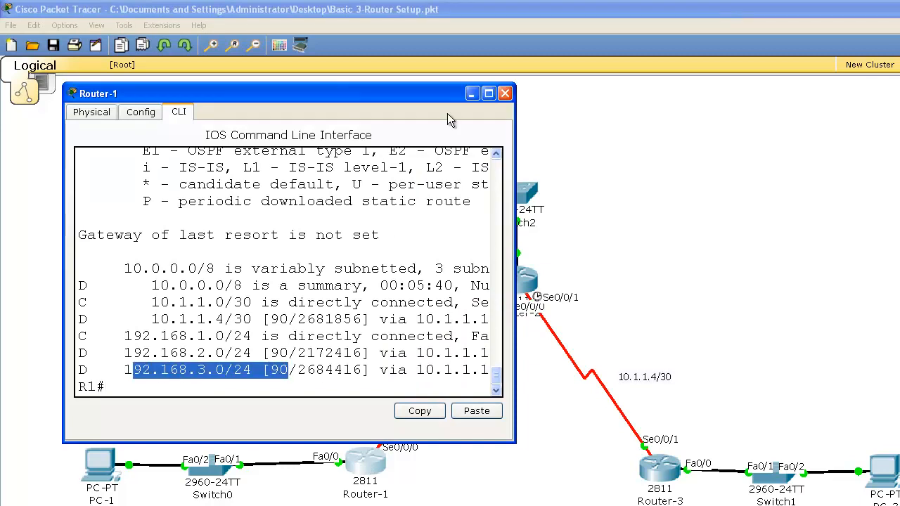
left_click(504, 92)
- Open PC-1's command prompt and repeat the ping to 192.168.3.2
left_click(105, 472)
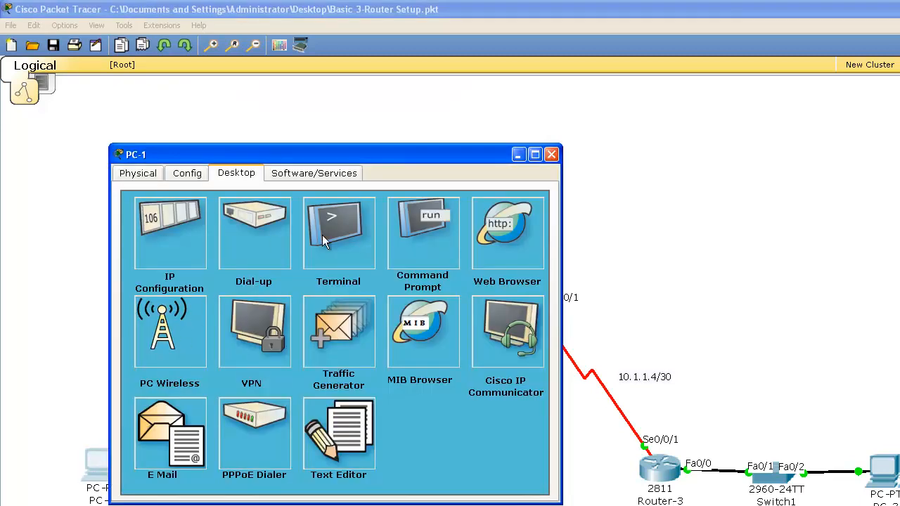
left_click(415, 247)
key("Up")
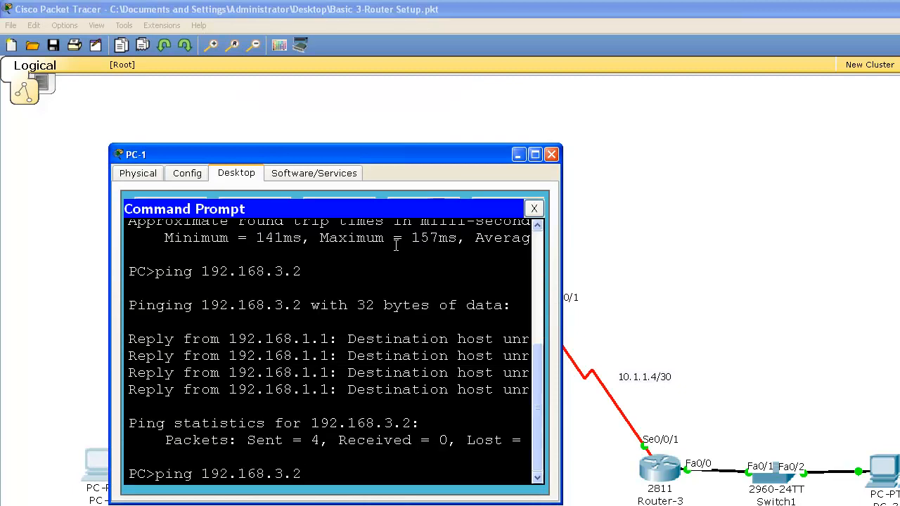
left_click_drag(361, 152, 311, 38)
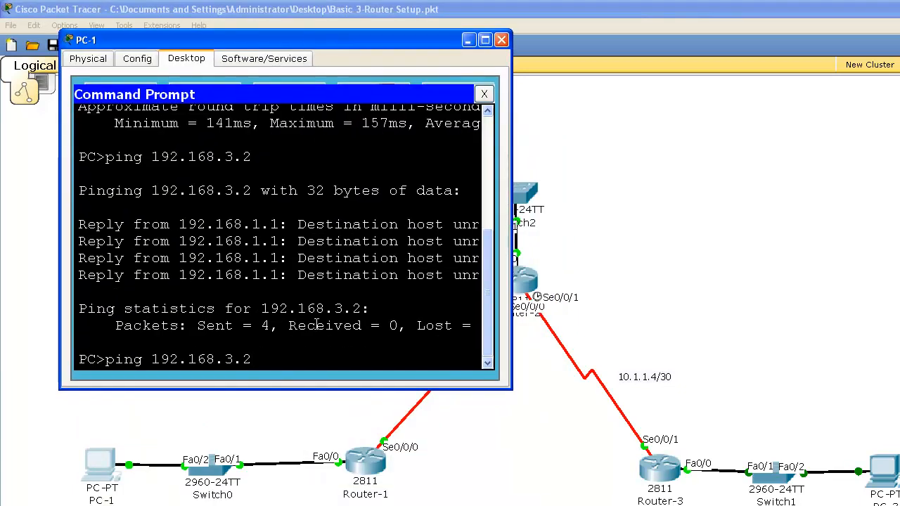
key("Return")
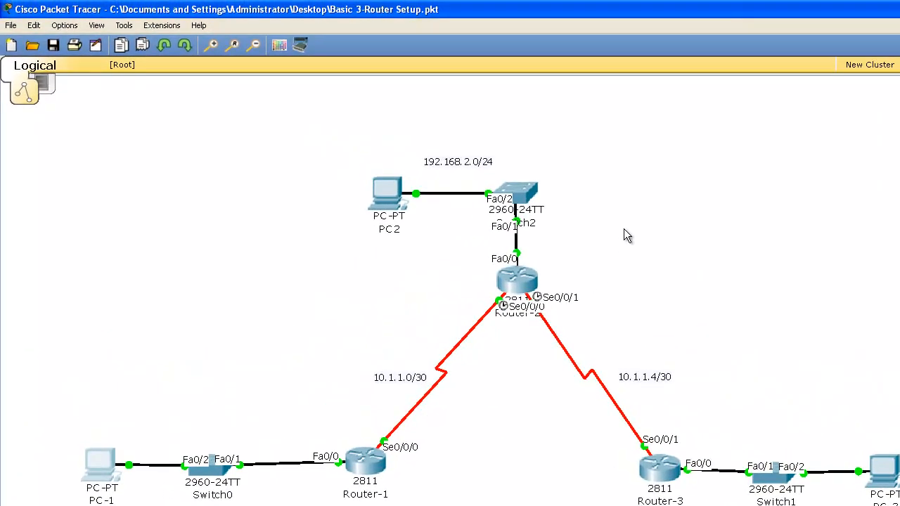
- Open Router-2's console, widen the window and display the brief IP interface summary
left_click(518, 287)
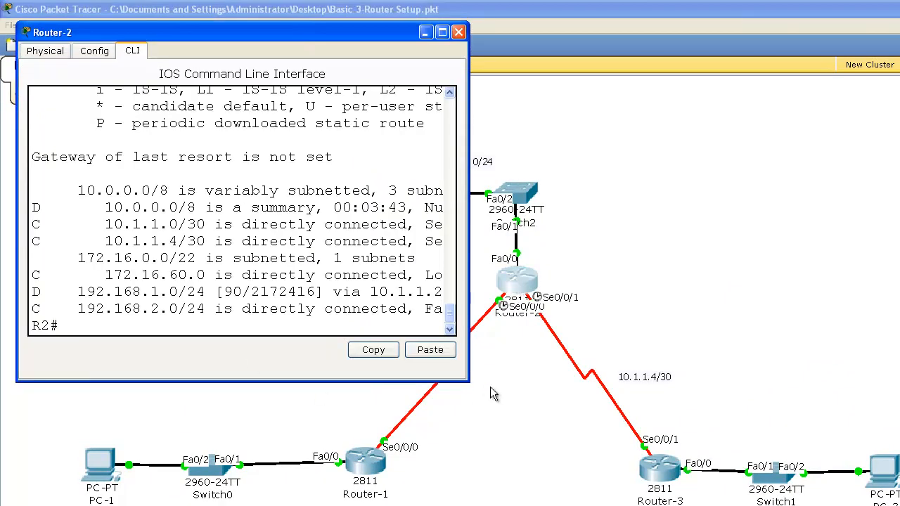
left_click_drag(468, 381, 617, 418)
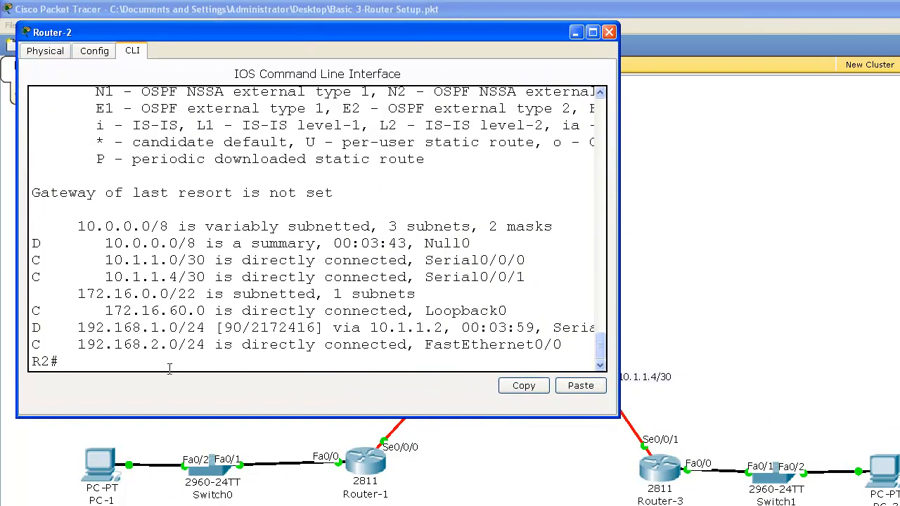
type("sh ip int br")
key("Return")
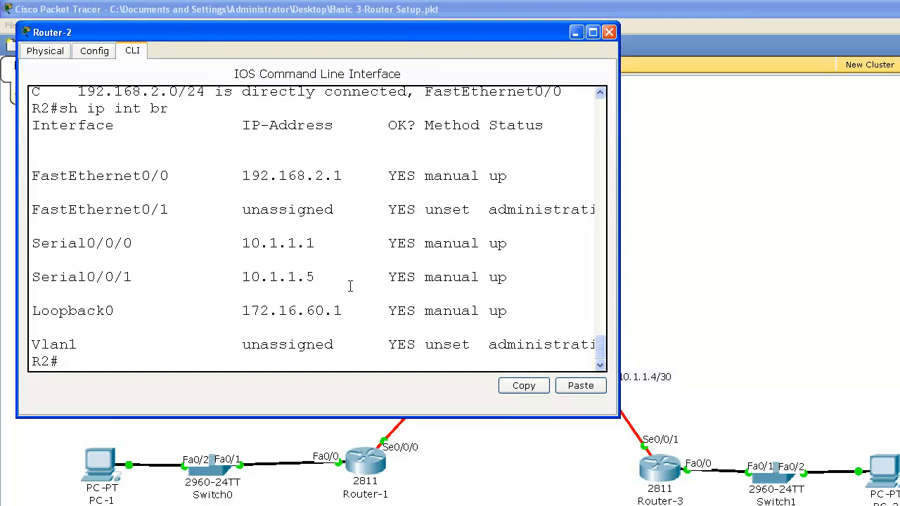
- Enter global configuration mode on R2 and try to add a default route 0.0.0.0 0.0.0.0 with next hop 172.16.60.1
type("config t")
key("Return")
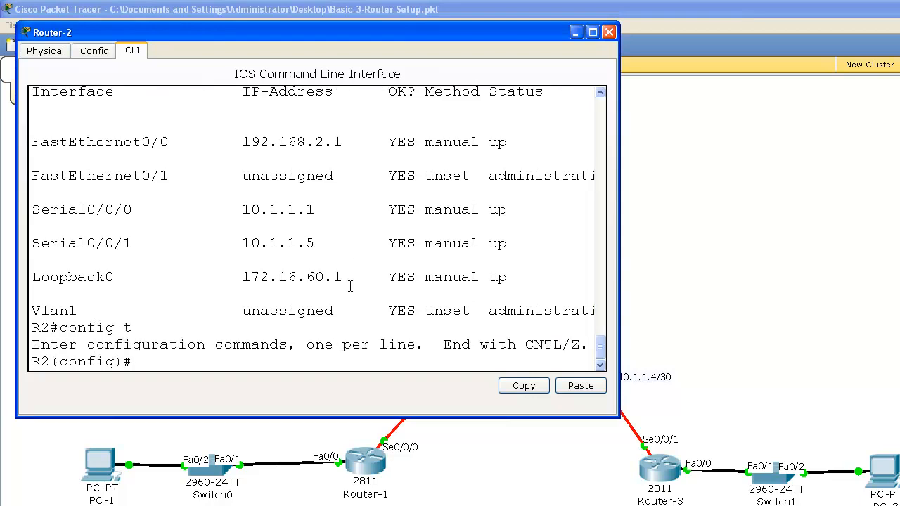
type("ip route 0.0.0.0 0.0.0.0 172")
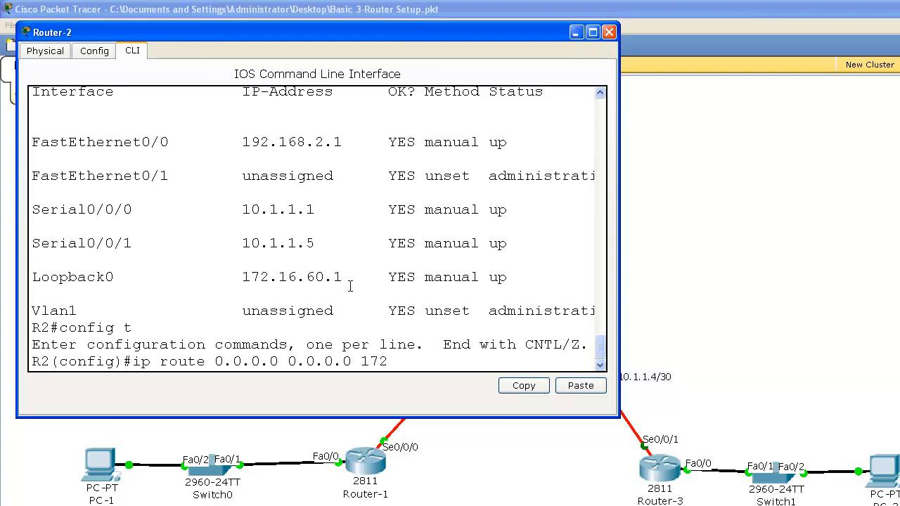
type(".16.60.1")
key("Return")
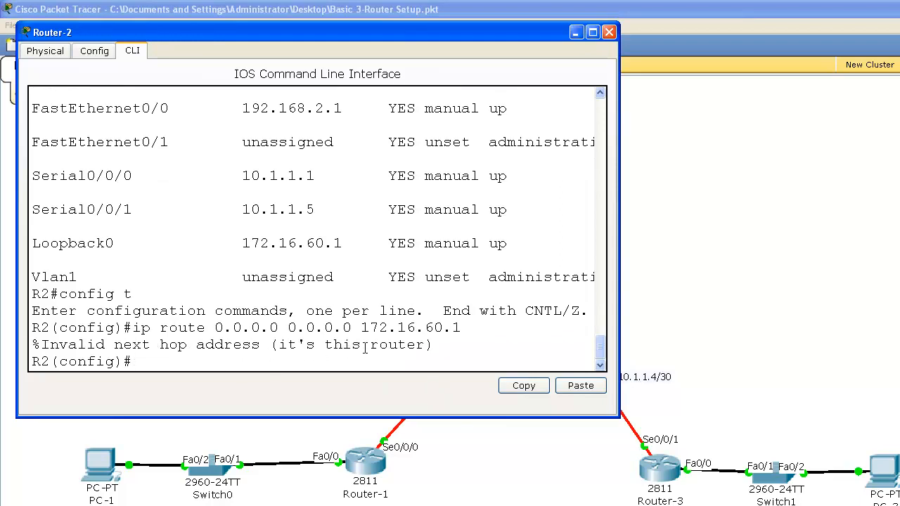
- Configure R2's default route 0.0.0.0 0.0.0.0 with loopback 0 as the exit interface
key("Up")
key("BackSpace")
key("BackSpace")
key("BackSpace")
key("BackSpace")
key("BackSpace")
key("BackSpace")
key("BackSpace")
key("BackSpace")
key("BackSpace")
key("BackSpace")
type("loopback 0")
key("Return")
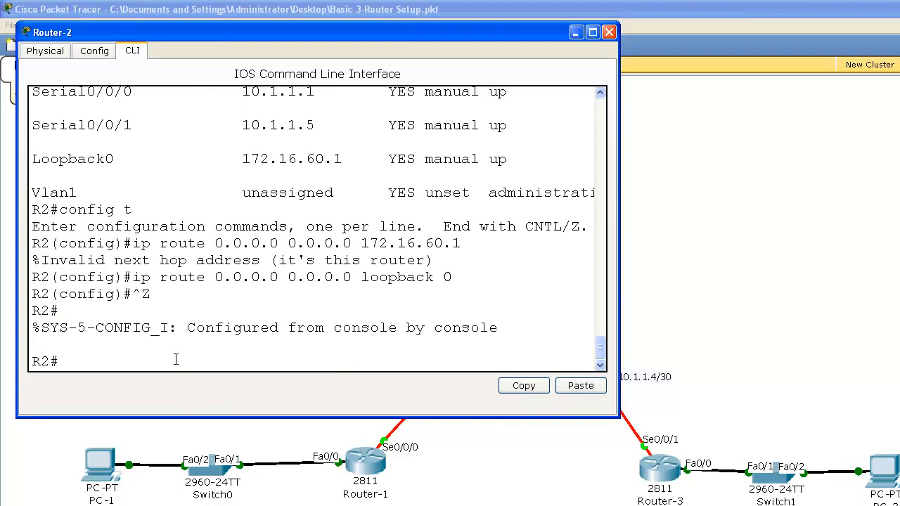
- Display R2's IP routing table, highlight the 0.0.0.0/0 route and its Loopback0 exit interface, and close the router's window
type("show ip")
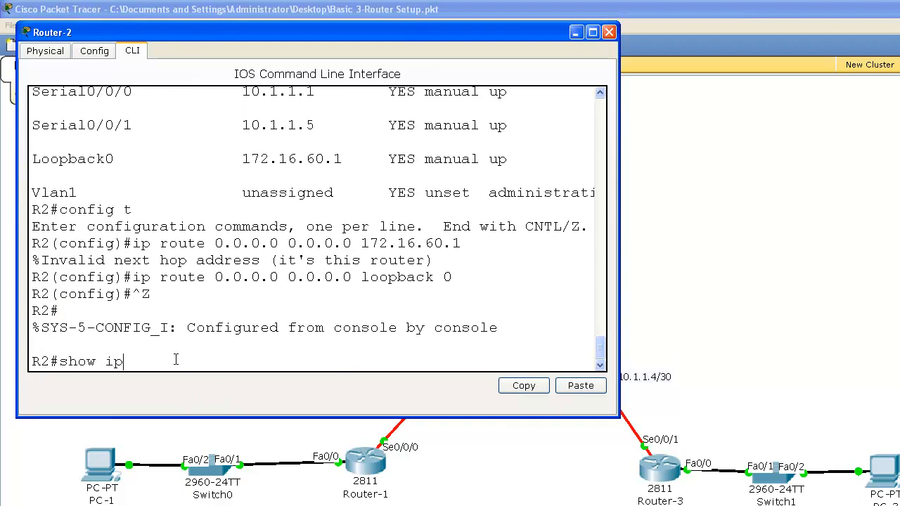
type(" route\\")
key("Return")
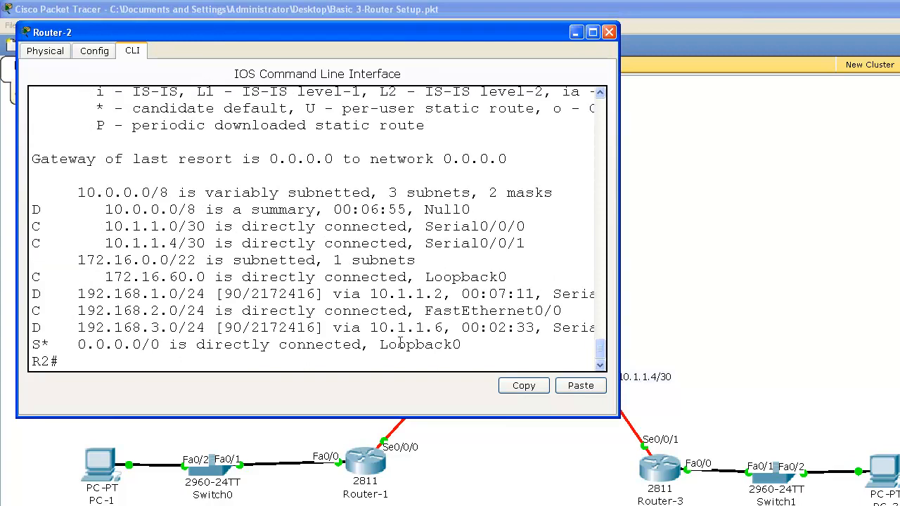
left_click_drag(78, 345, 251, 344)
left_click_drag(453, 344, 380, 344)
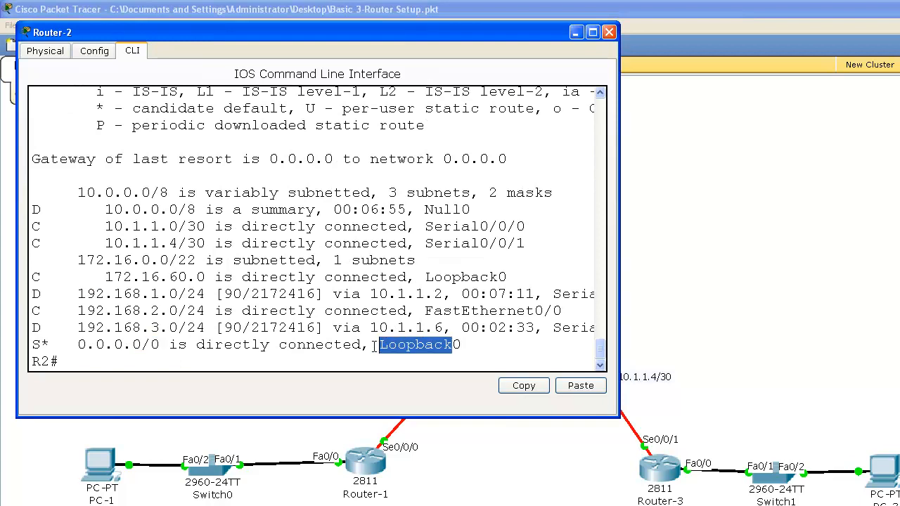
left_click(608, 32)
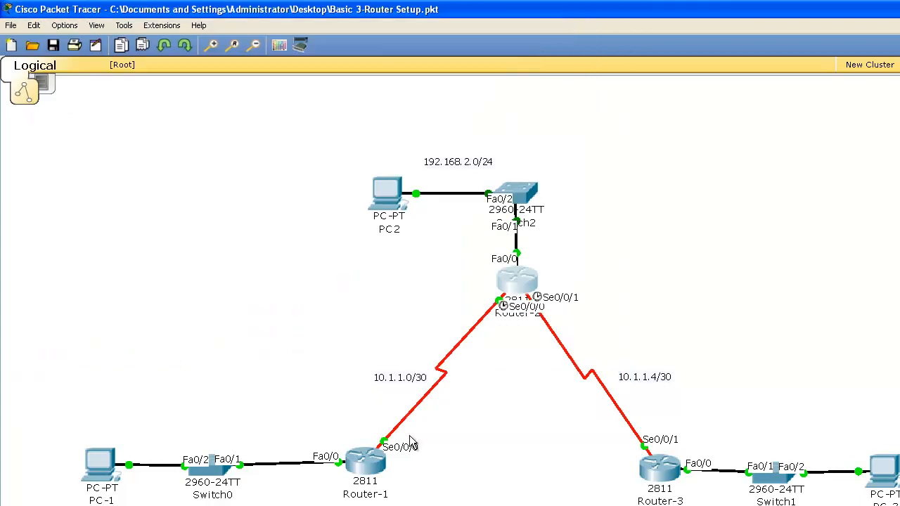
- Open Router-1's console and display its IP routing table to check for a default route
left_click(364, 462)
type("sh ip route")
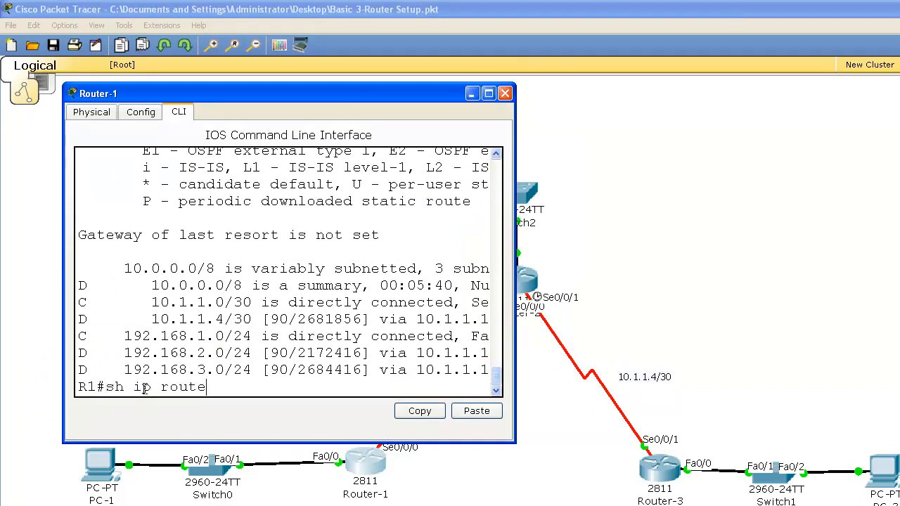
key("Return")
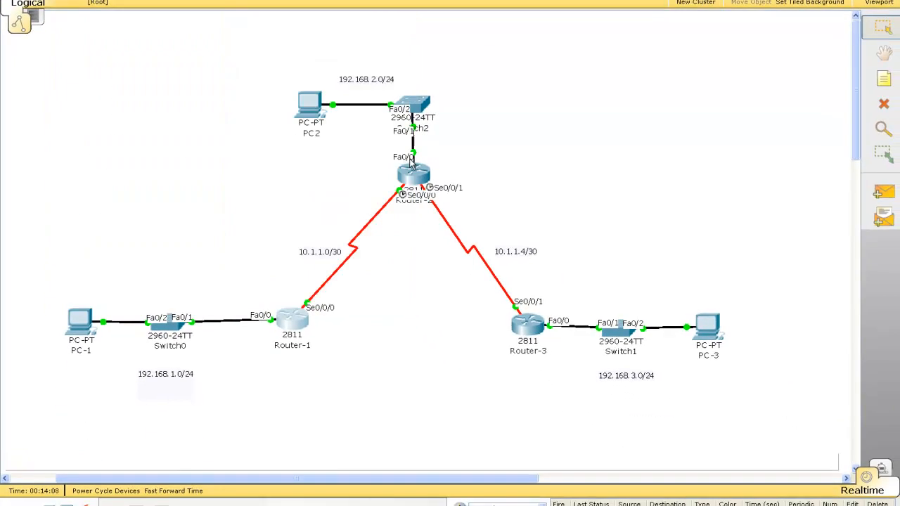
- Reopen Router-2's console, enlarge the window and enter configuration mode for EIGRP 1
left_click(413, 173)
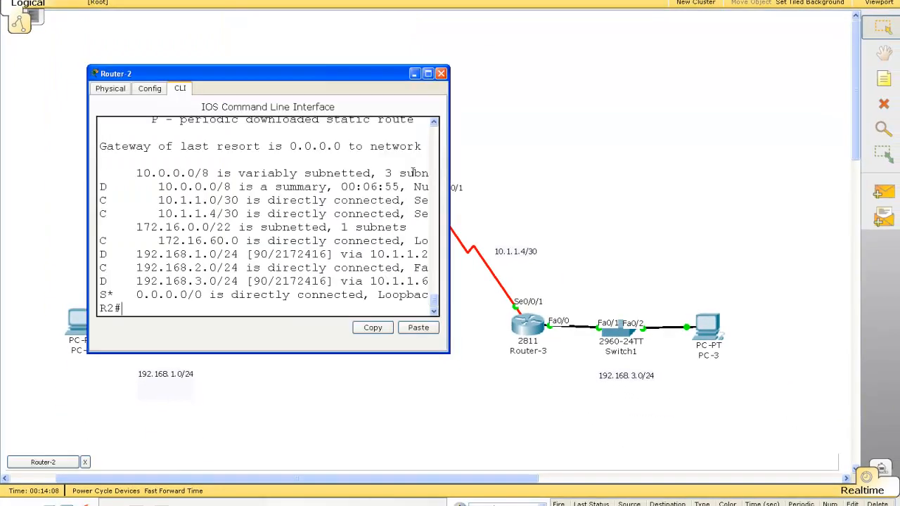
left_click_drag(290, 73, 242, 0)
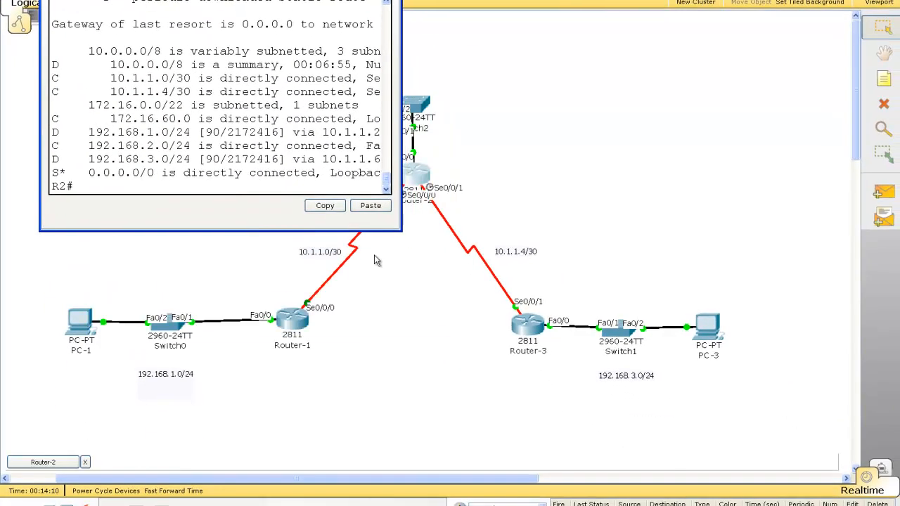
left_click_drag(401, 231, 499, 252)
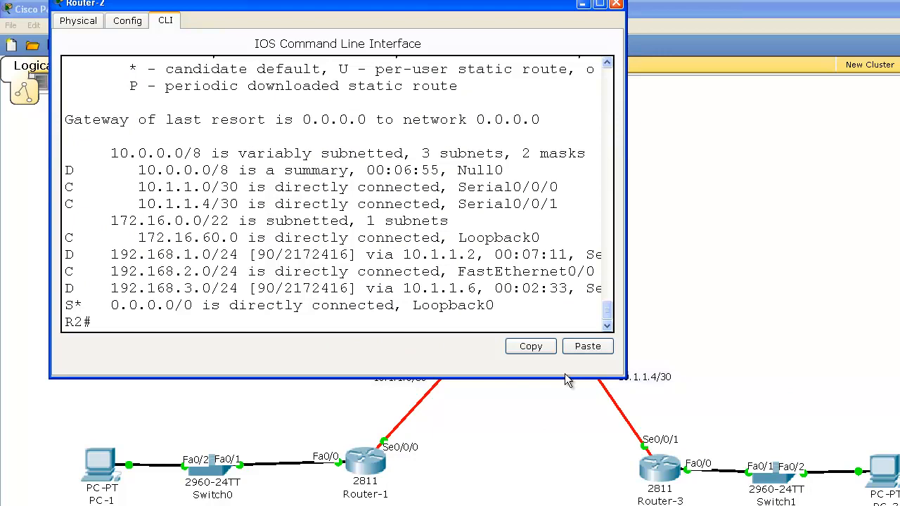
key("Return")
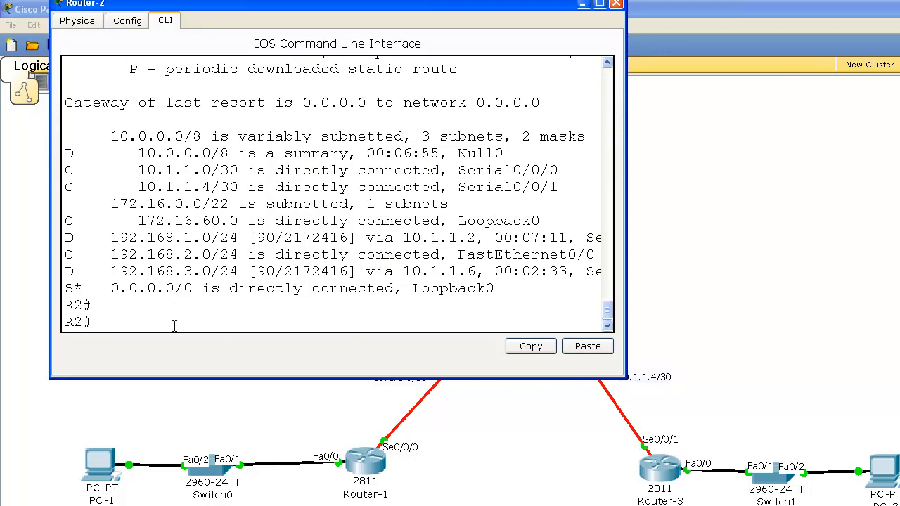
type("config t")
key("Return")
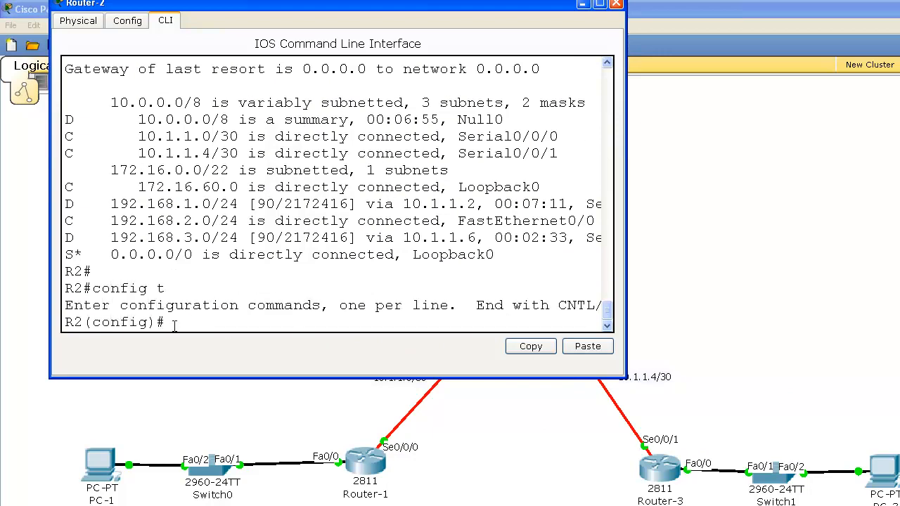
type("router eigrp 1")
key("Return")
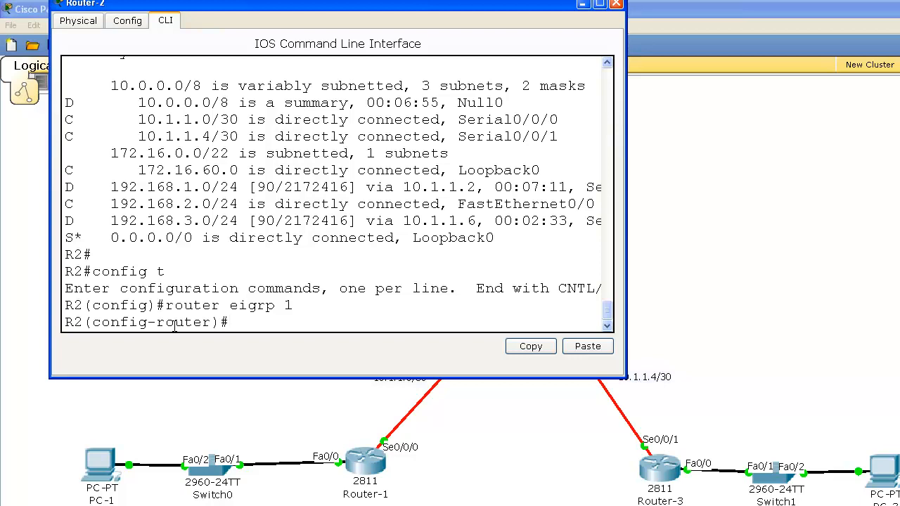
- Redistribute static routes into EIGRP 1 on R2
type("re")
key("Tab")
type("st")
key("Tab")
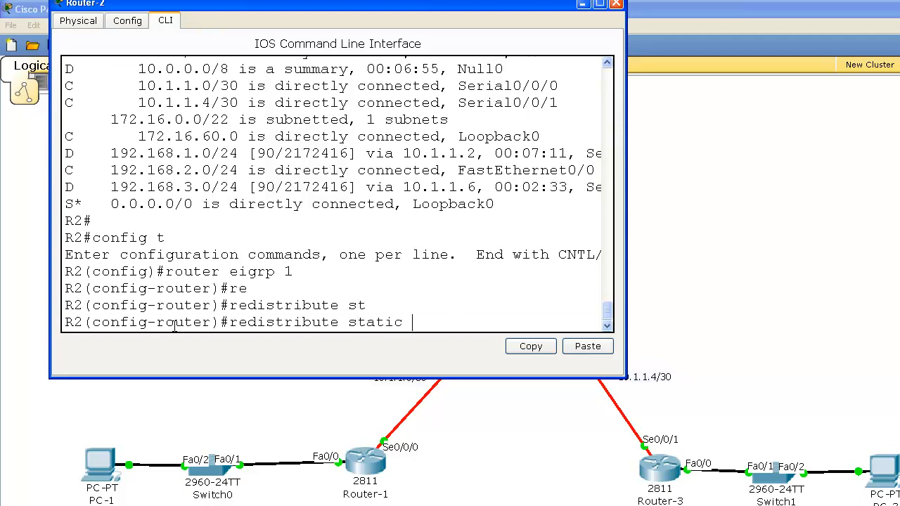
key("Return")
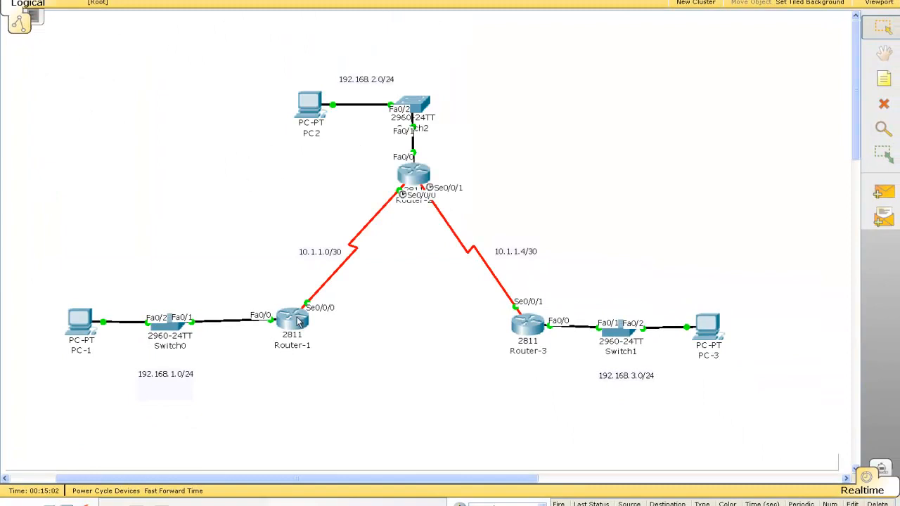
- Display Router-1's IP routing table again, highlight the 0.0.0.0/0 entry and close the router's window
left_click(296, 318)
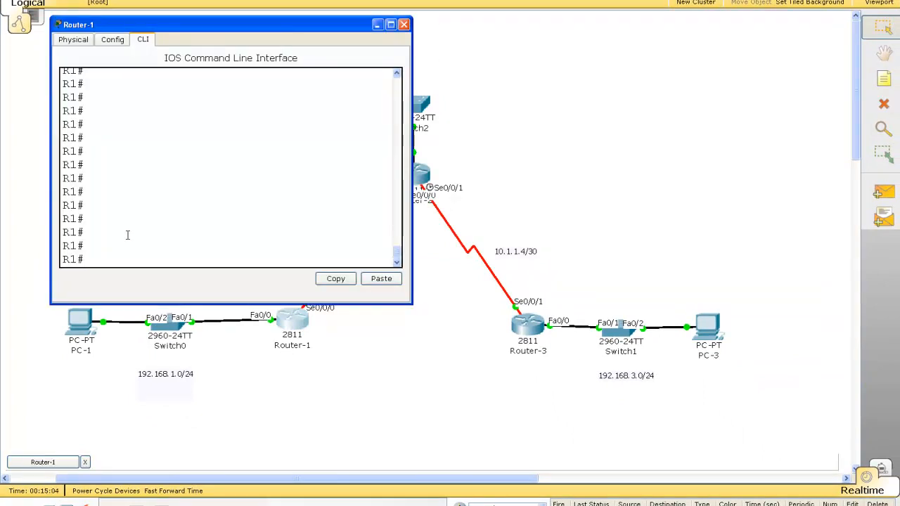
type("sh ip route")
key("Return")
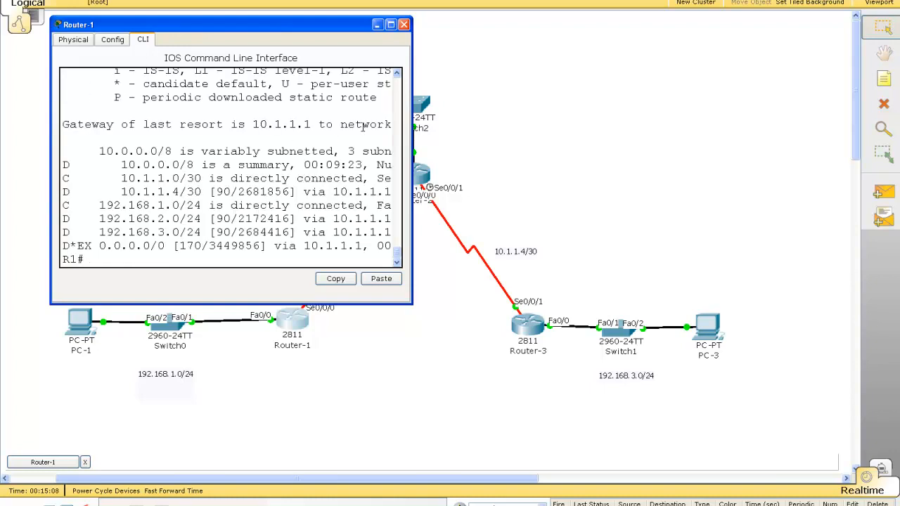
left_click(67, 248)
left_click_drag(99, 246, 165, 246)
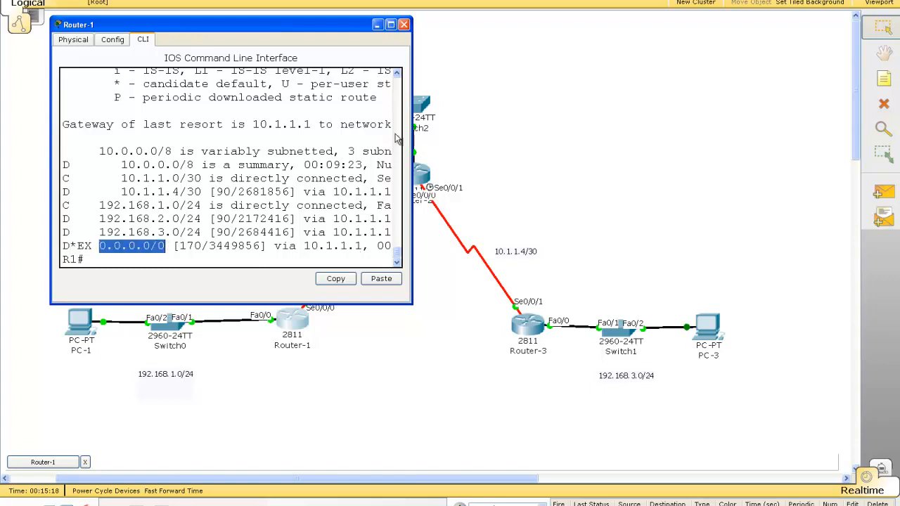
left_click(403, 24)
- Open Router-3's command line, return to privileged EXEC mode and clear the view with blank prompt lines
left_click(527, 325)
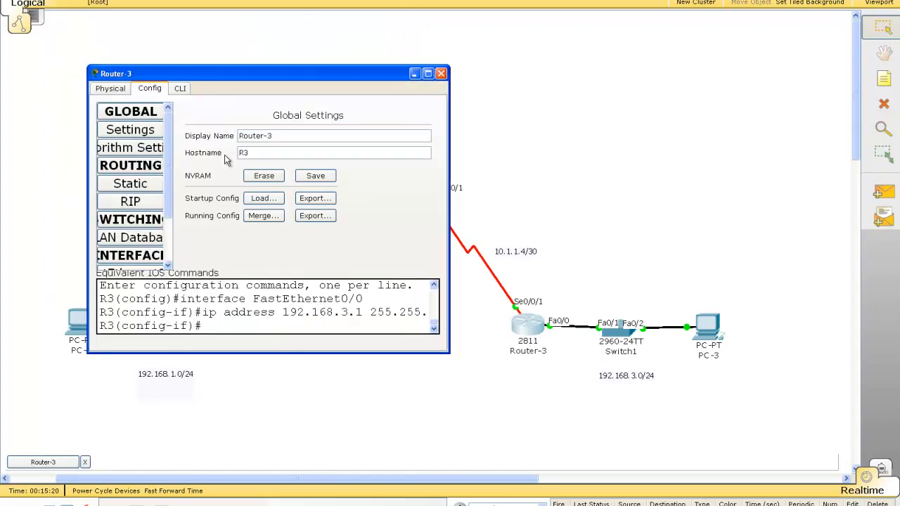
left_click(180, 88)
left_click_drag(219, 79, 208, 6)
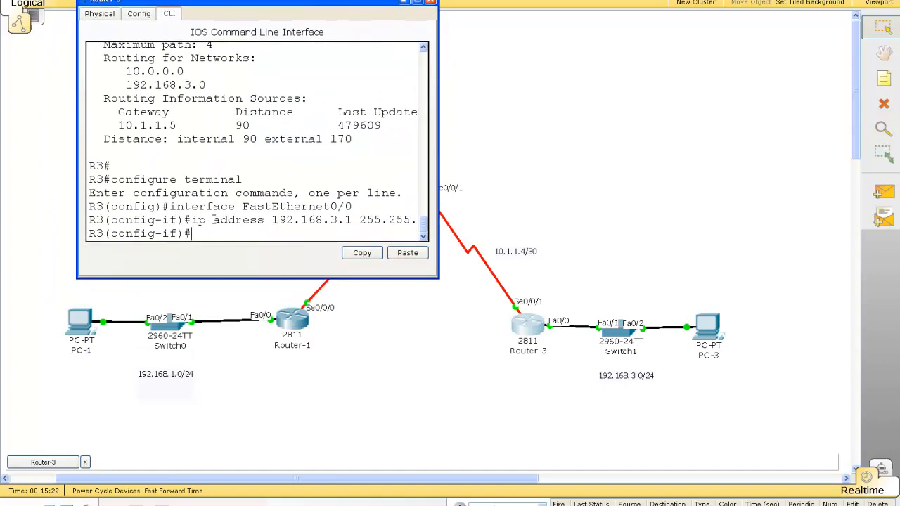
key("ctrl+z")
key("Return")
key("Return")
key("Return")
key("Return")
key("Return")
key("Return")
key("Return")
key("Return")
key("Return")
key("Return")
key("Return")
key("Return")
key("Return")
key("Return")
- Display R3's IP routing table, highlight its default route entry and close the router's window
type("show ip route")
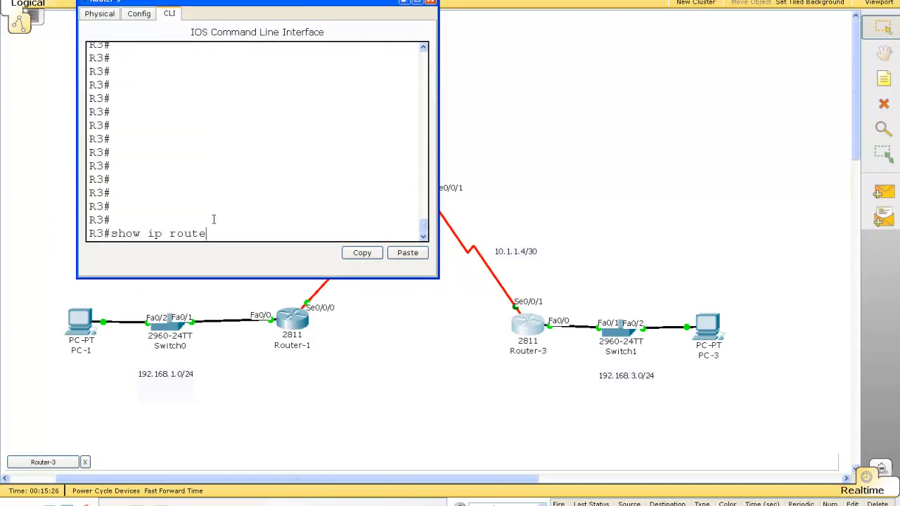
key("Return")
left_click_drag(90, 220, 437, 232)
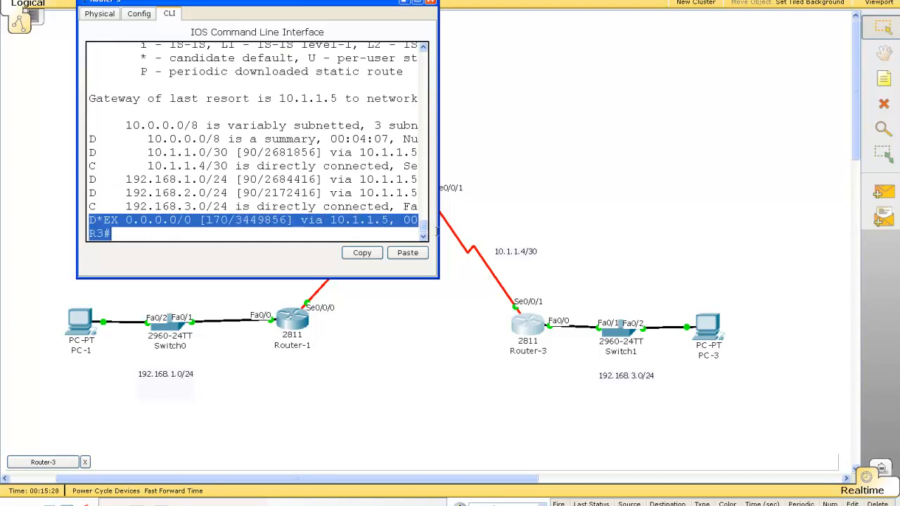
left_click(429, 3)
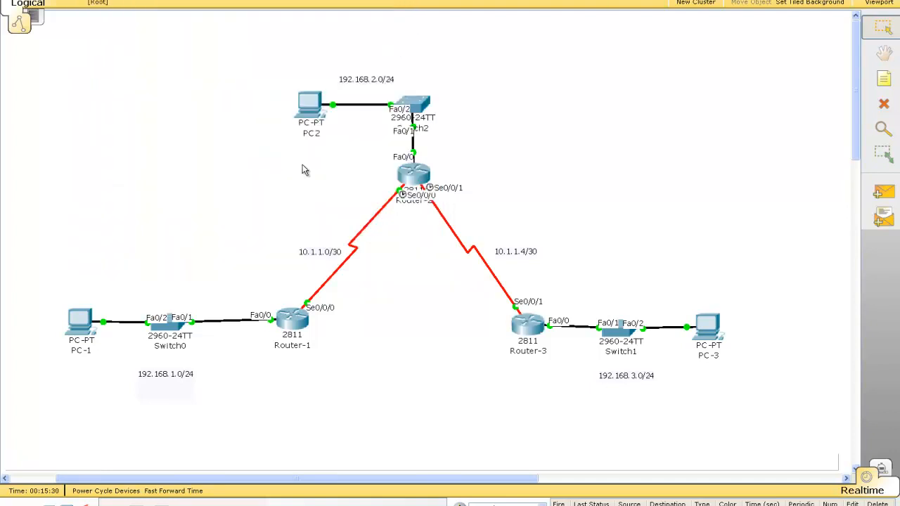